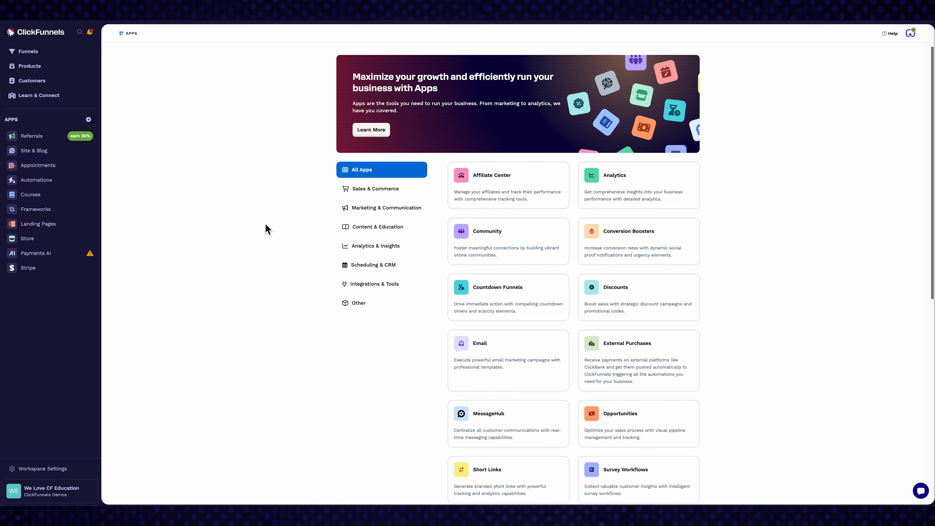
- Browse the app catalogue and view the MessageHub and Opportunities app pages
{"action": "scroll", "coordinate": [268, 229], "scroll_direction": "down", "scroll_amount": 9}
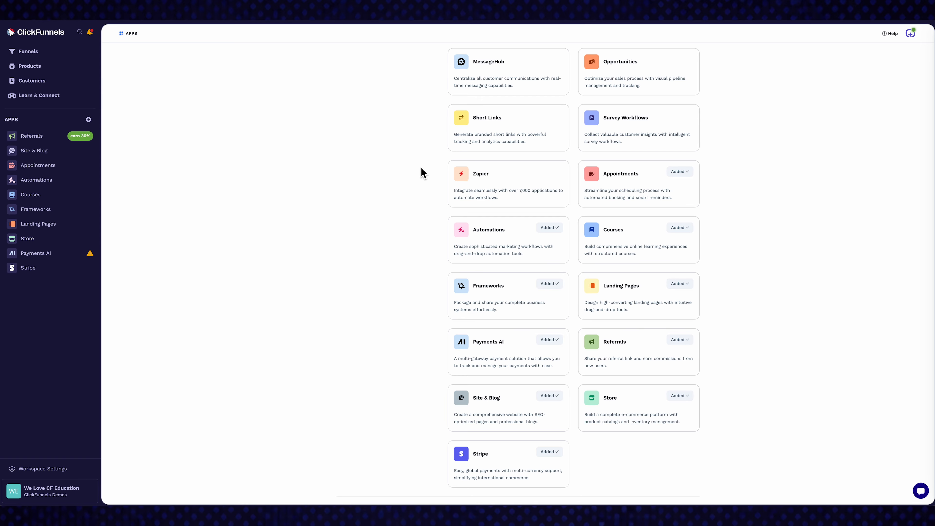
{"action": "left_click", "coordinate": [480, 81]}
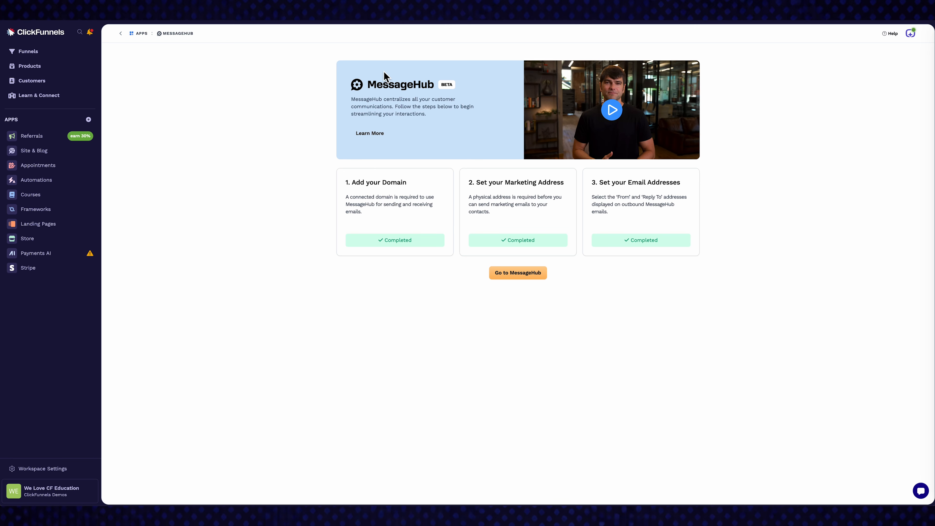
{"action": "left_click", "coordinate": [141, 33]}
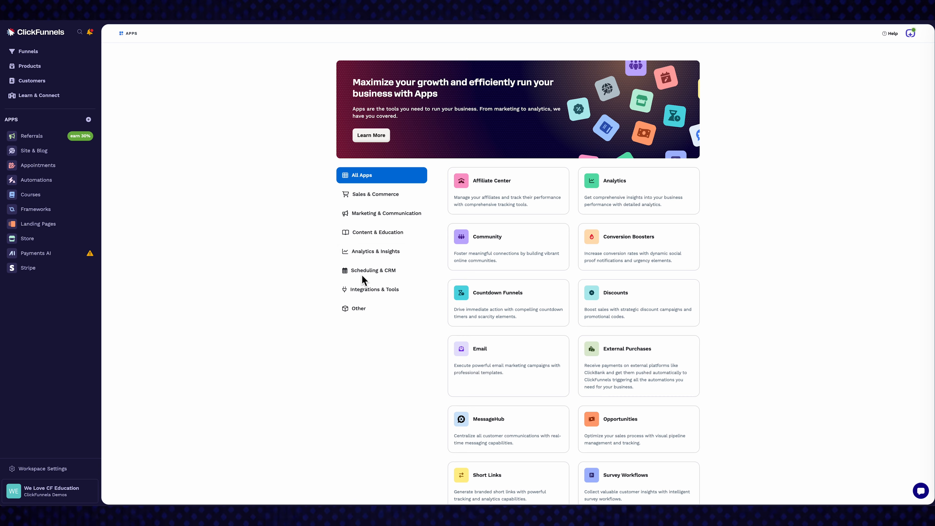
{"action": "left_click", "coordinate": [639, 423]}
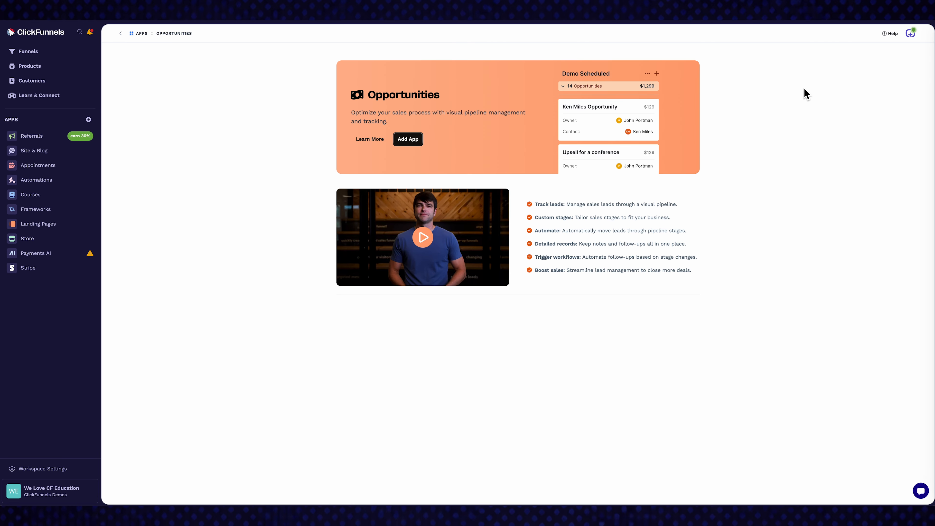
- View the Omni AI assistant, close it and return to the workspace's home dashboard
{"action": "left_click", "coordinate": [888, 35]}
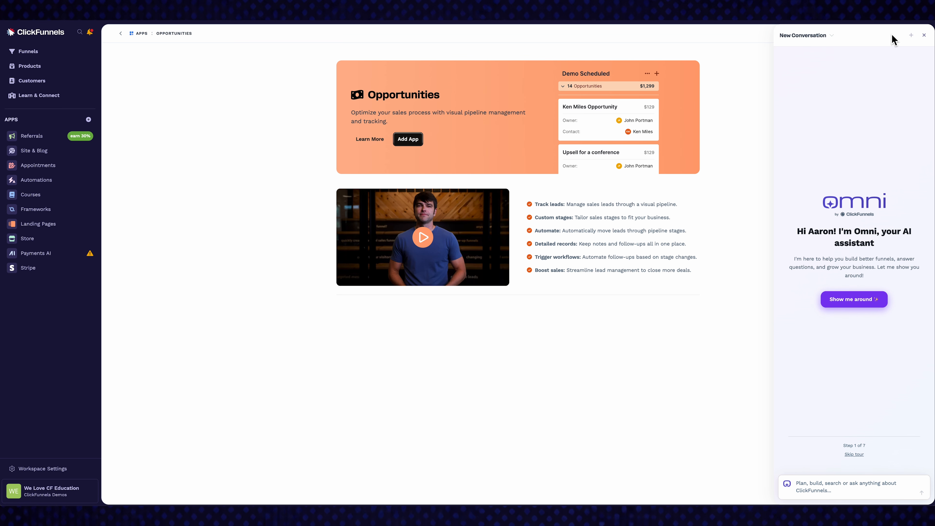
{"action": "left_click", "coordinate": [925, 35]}
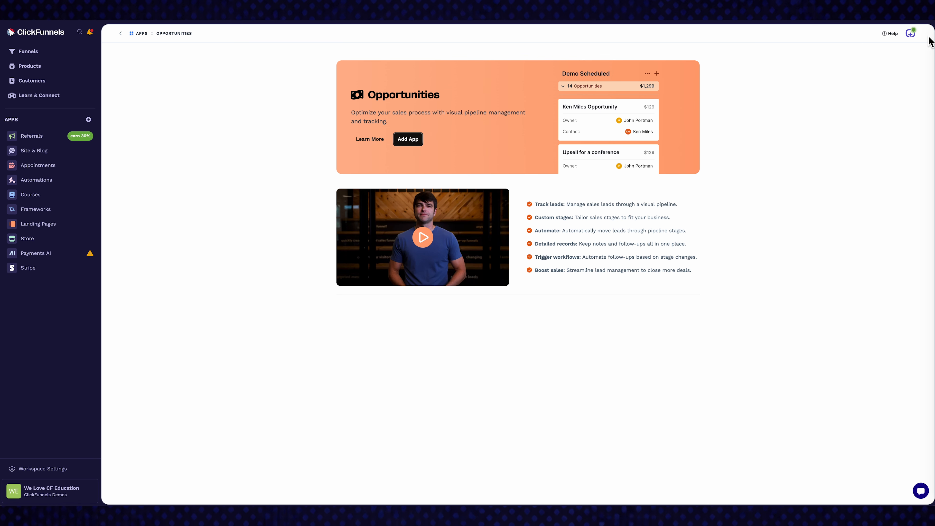
{"action": "left_click", "coordinate": [47, 35]}
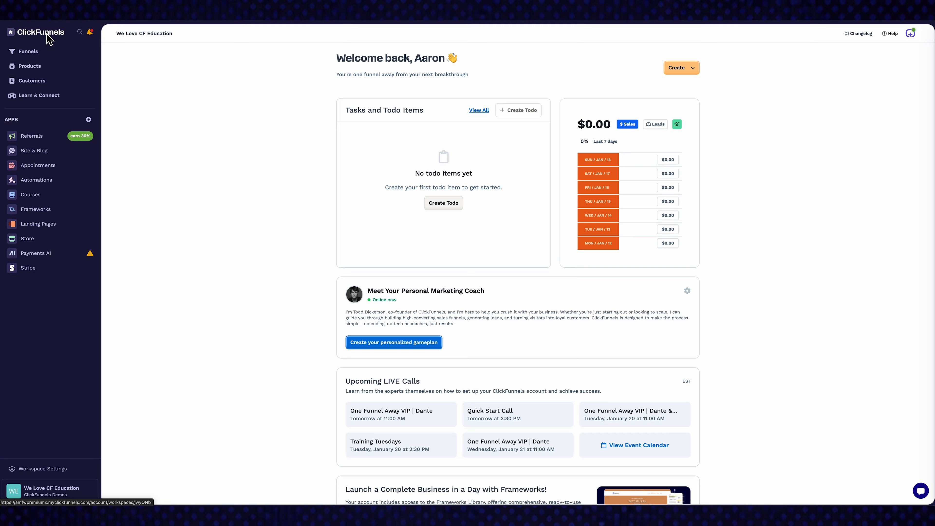
{"action": "key", "text": "super+space"}
{"action": "key", "text": "super+space"}
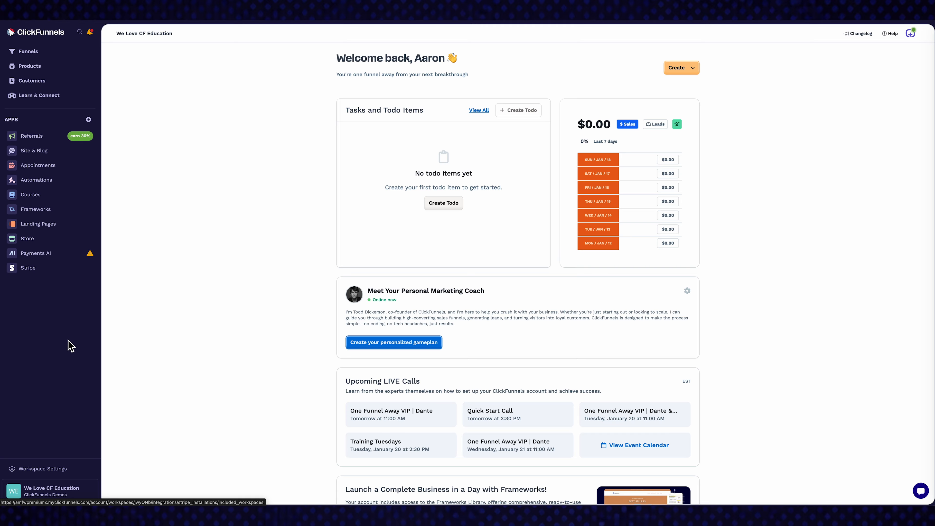
- Open the workspace settings and review the general page from the workspace details down to the Delete Workspace section
{"action": "left_click", "coordinate": [78, 469]}
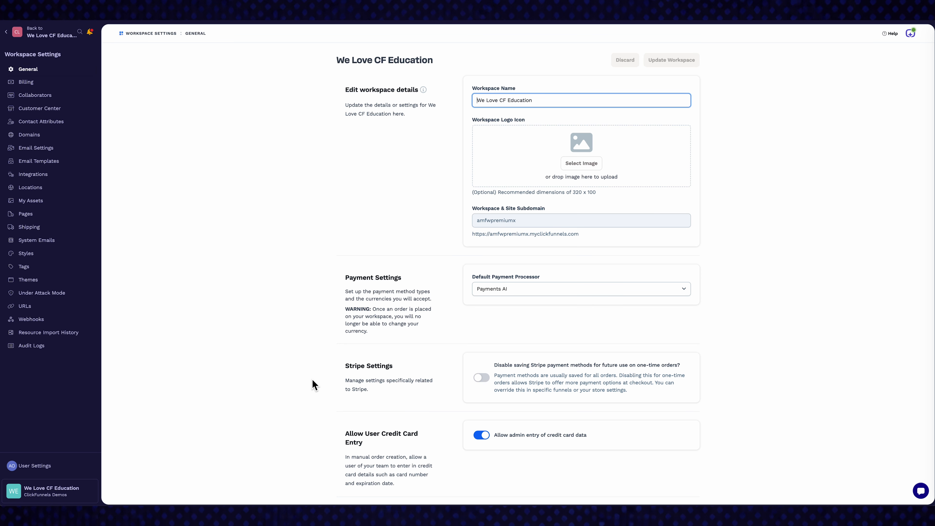
{"action": "scroll", "coordinate": [313, 380], "scroll_direction": "down", "scroll_amount": 3}
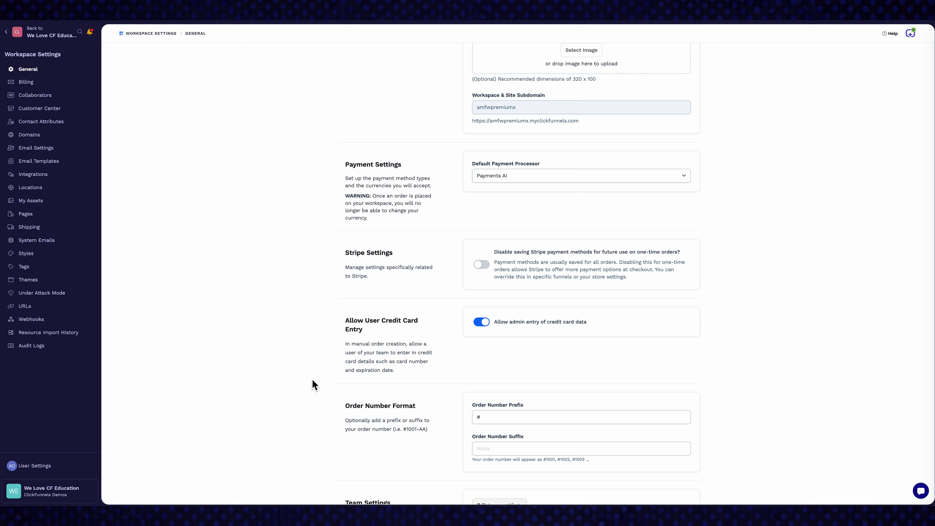
{"action": "scroll", "coordinate": [314, 385], "scroll_direction": "down", "scroll_amount": 4}
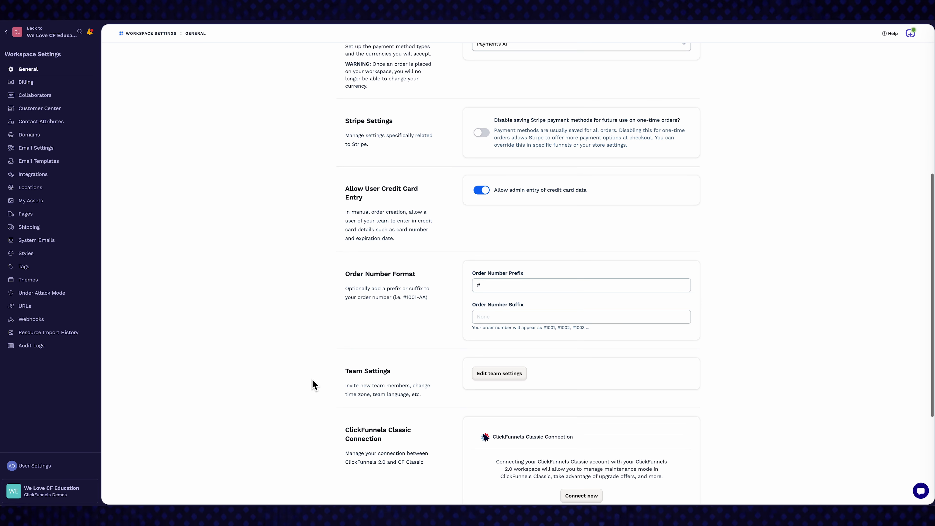
{"action": "scroll", "coordinate": [314, 386], "scroll_direction": "down", "scroll_amount": 3}
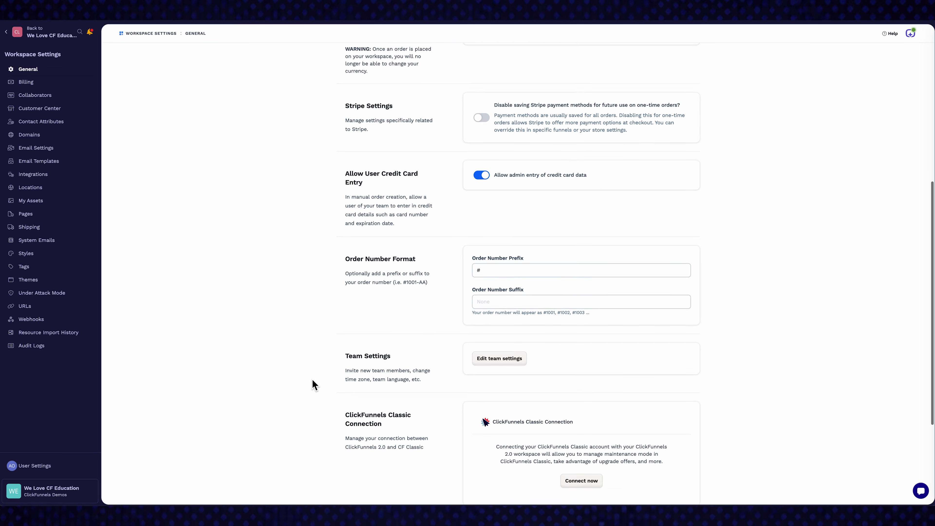
{"action": "scroll", "coordinate": [313, 385], "scroll_direction": "down", "scroll_amount": 3}
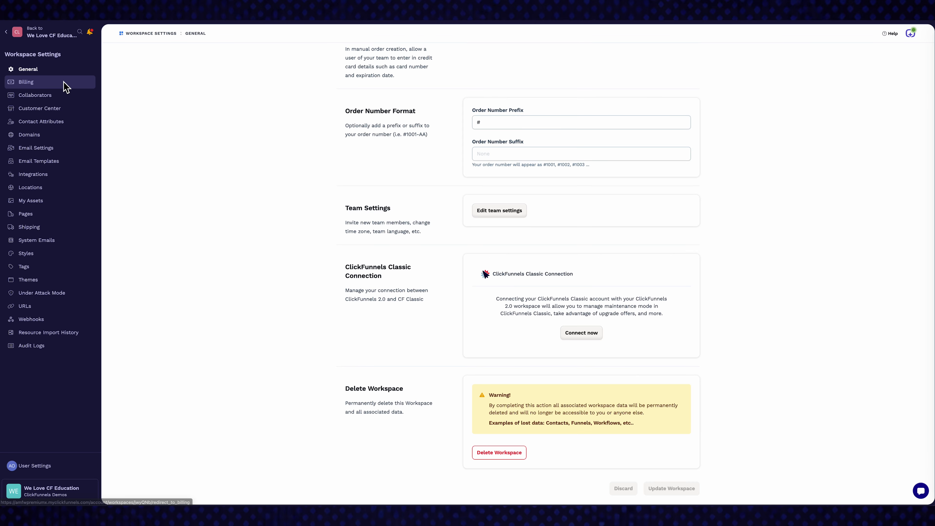
- Review the workspace's collaborators and domains, and check the options for adding a domain without adding one
{"action": "left_click", "coordinate": [70, 101]}
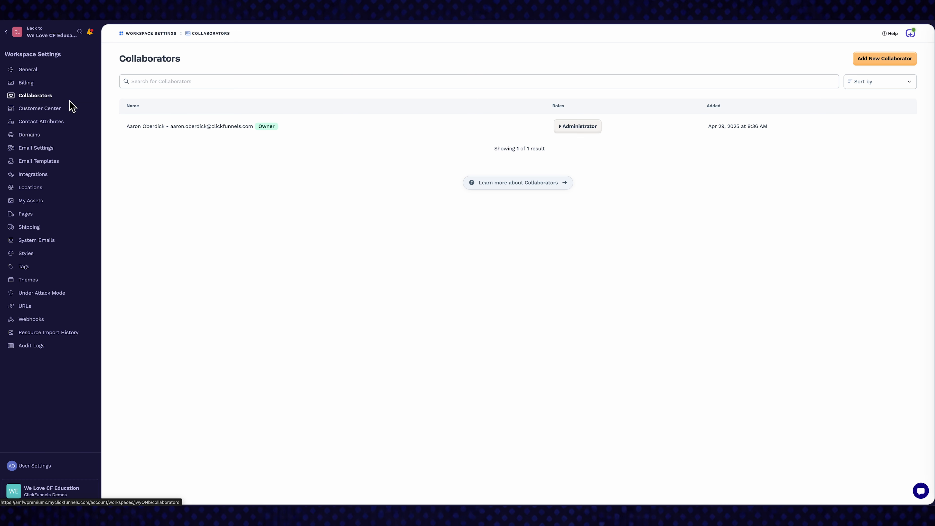
{"action": "left_click", "coordinate": [69, 143]}
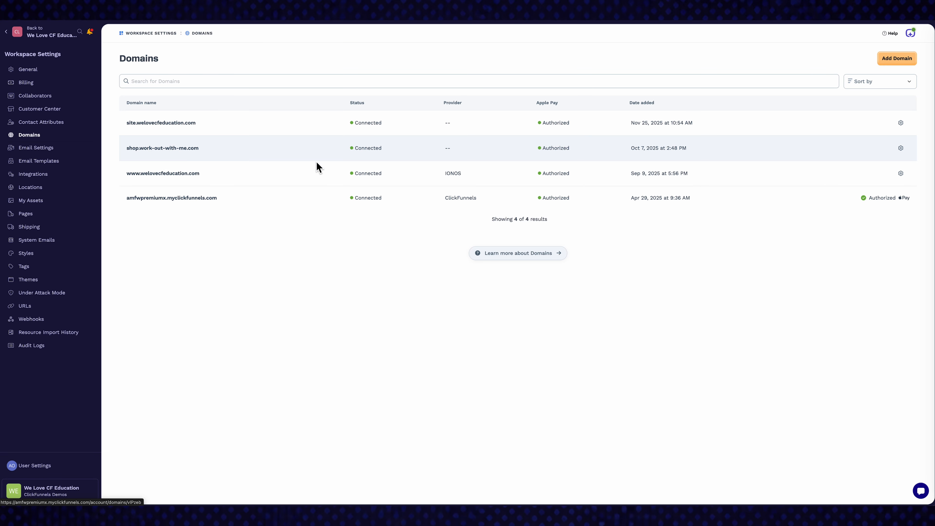
{"action": "left_click", "coordinate": [895, 63]}
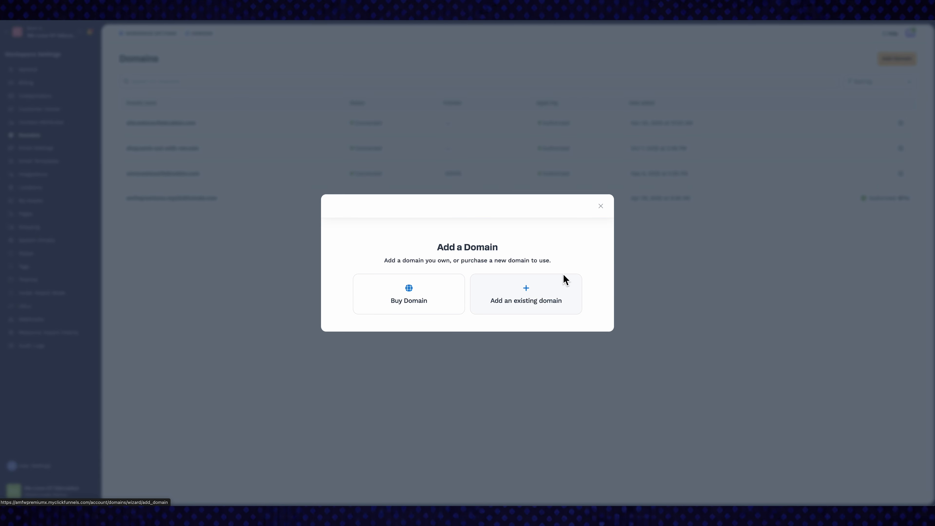
{"action": "left_click", "coordinate": [603, 206]}
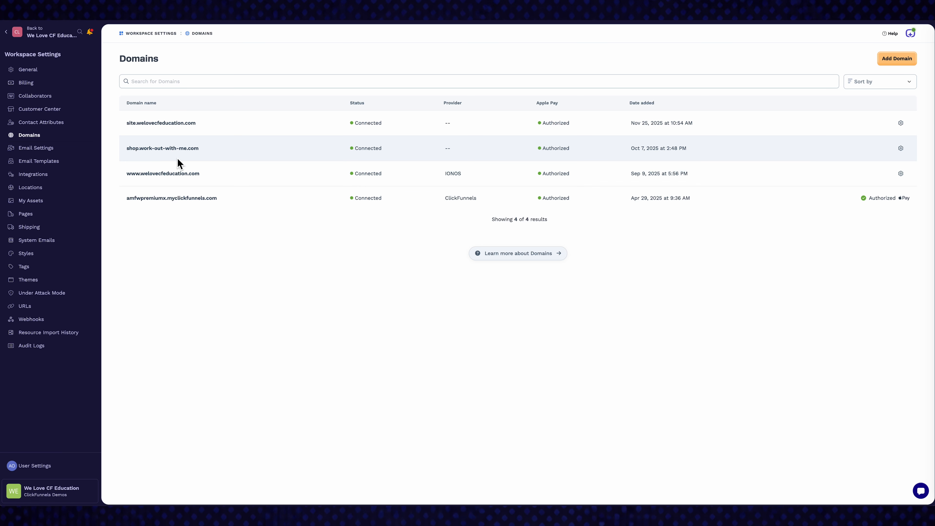
- Review the workspace's email settings, email templates and system emails pages
{"action": "left_click", "coordinate": [82, 149]}
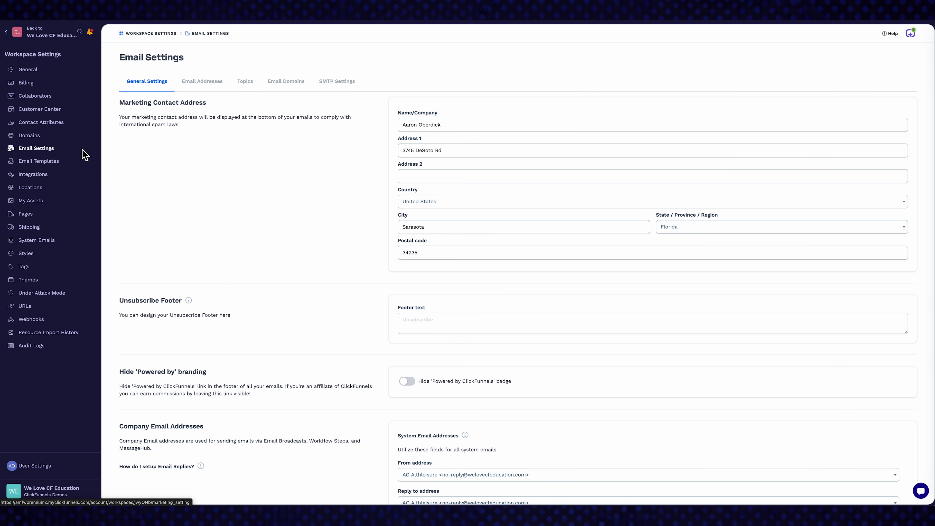
{"action": "left_click", "coordinate": [83, 169]}
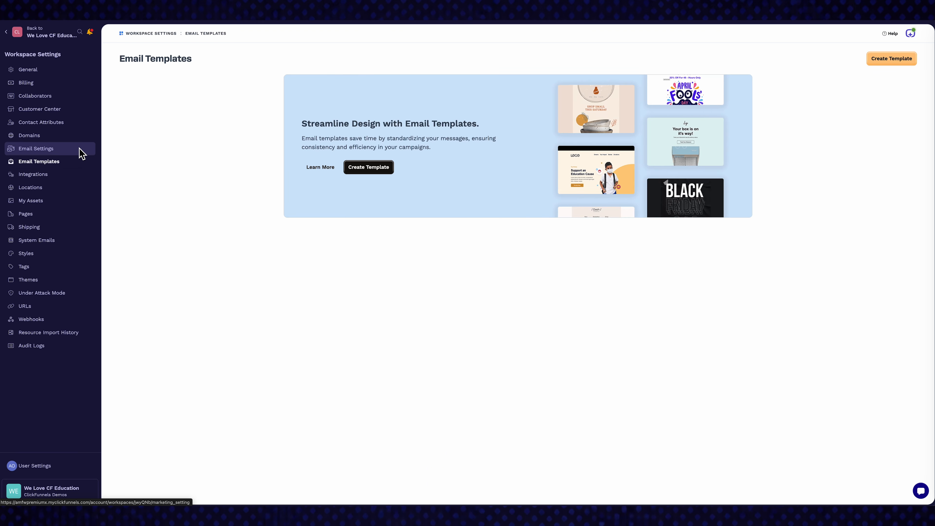
{"action": "left_click", "coordinate": [82, 153]}
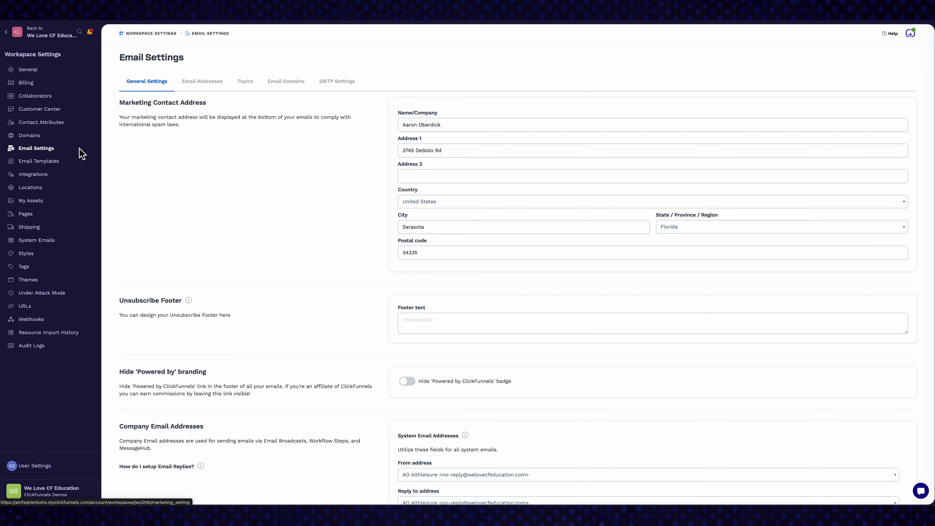
{"action": "left_click", "coordinate": [76, 246]}
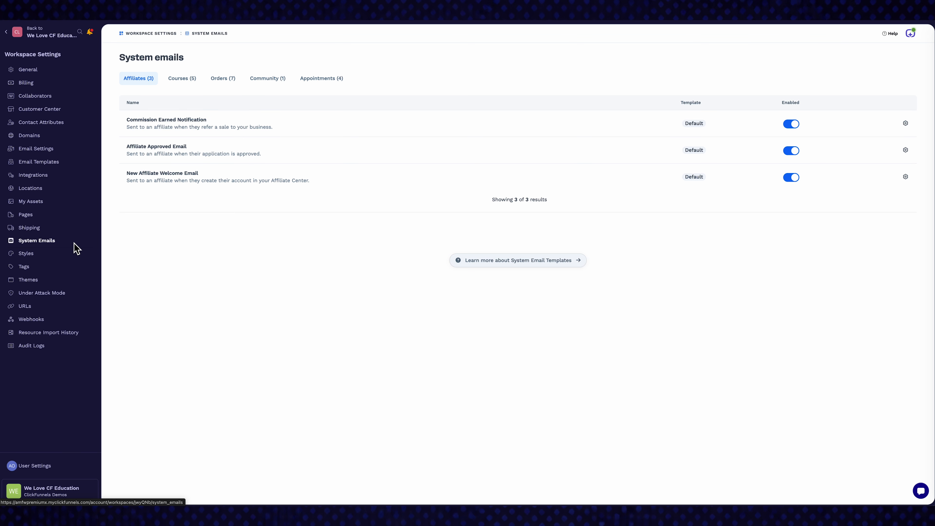
- Browse the Theme Marketplace from the workspace's themes, check the list of styles and leave the workspace settings
{"action": "left_click", "coordinate": [75, 287]}
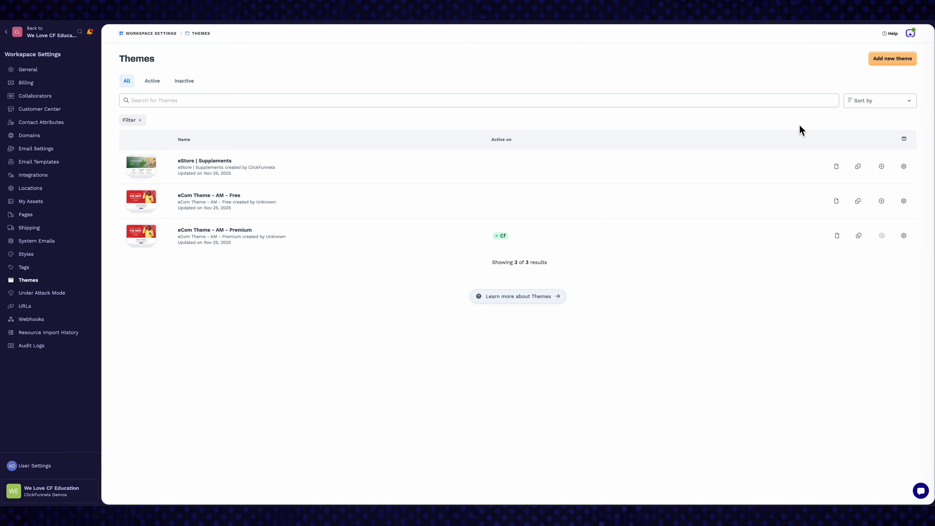
{"action": "left_click", "coordinate": [877, 63]}
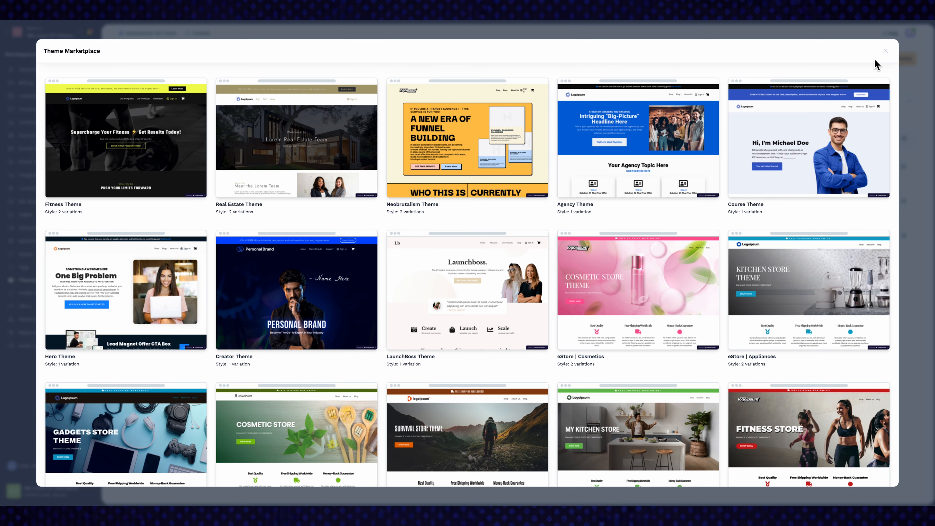
{"action": "scroll", "coordinate": [781, 141], "scroll_direction": "down", "scroll_amount": 1}
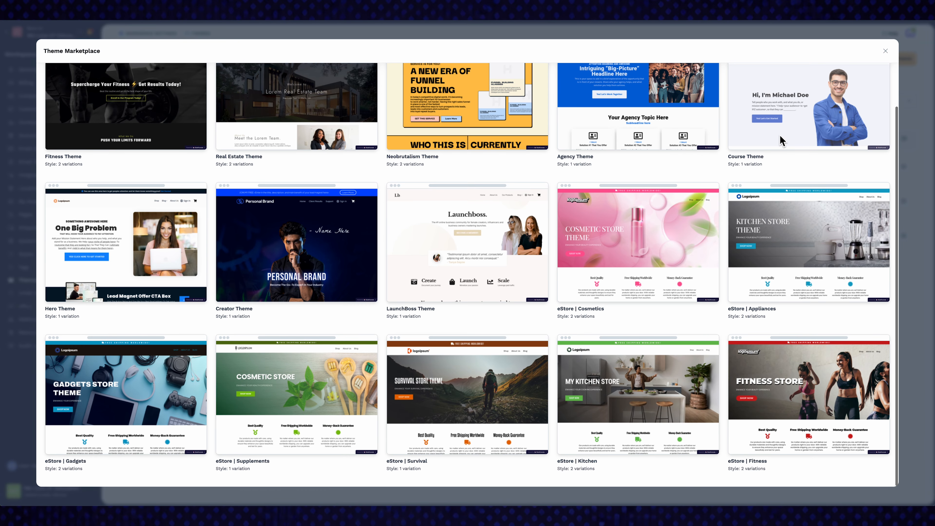
{"action": "scroll", "coordinate": [780, 141], "scroll_direction": "up", "scroll_amount": 1}
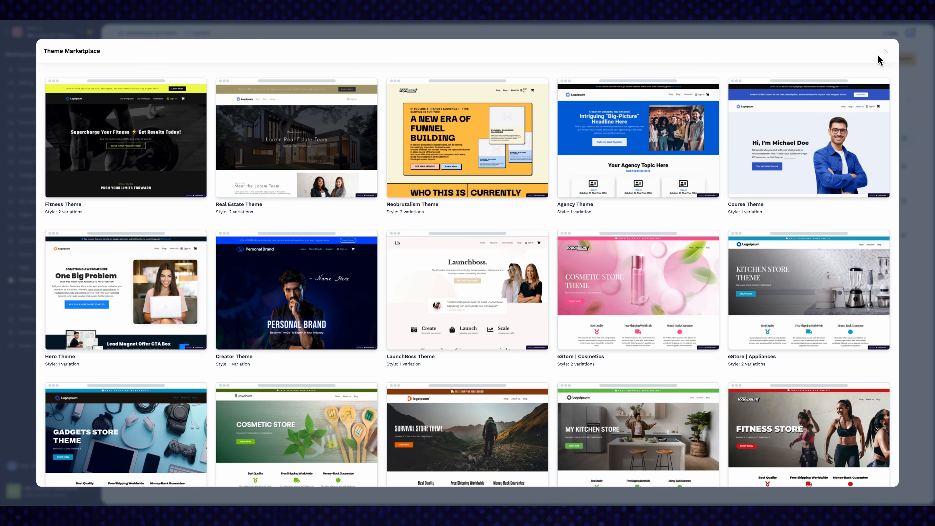
{"action": "left_click", "coordinate": [886, 51]}
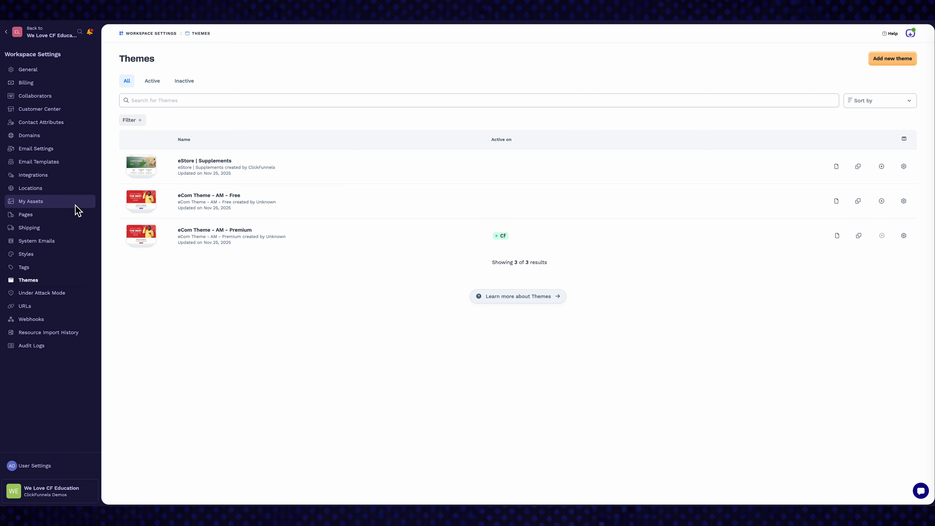
{"action": "left_click", "coordinate": [56, 256]}
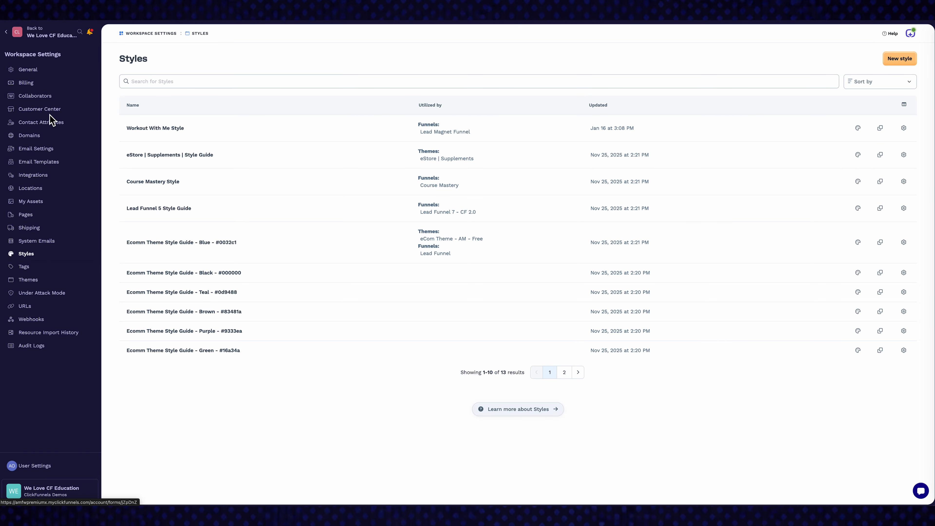
{"action": "left_click", "coordinate": [10, 37]}
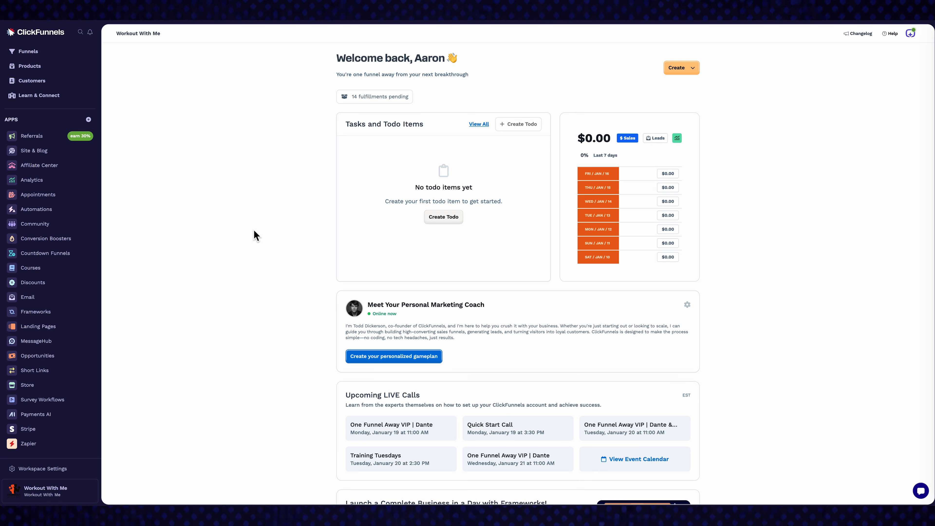
- Start creating a funnel to open the template gallery, and look at the AI-generated Smart Funnel types without generating one
{"action": "left_click", "coordinate": [75, 54]}
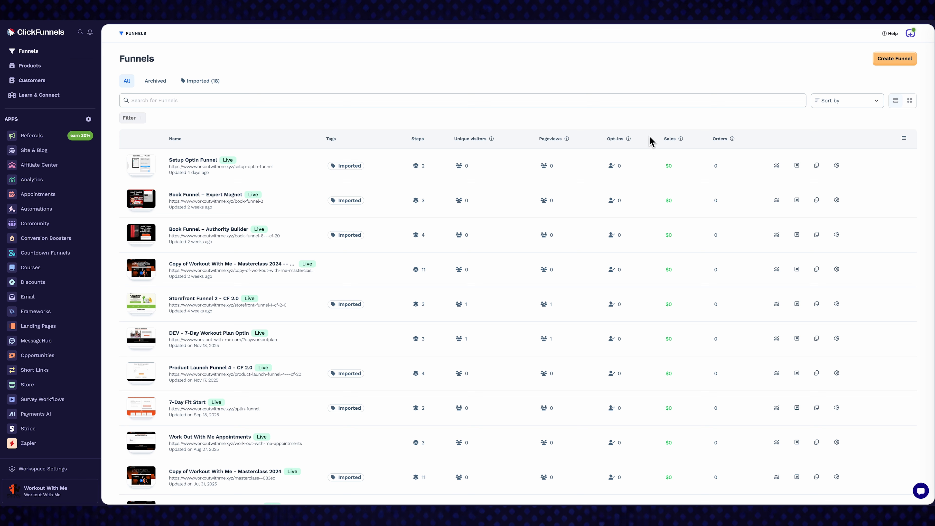
{"action": "left_click", "coordinate": [895, 59]}
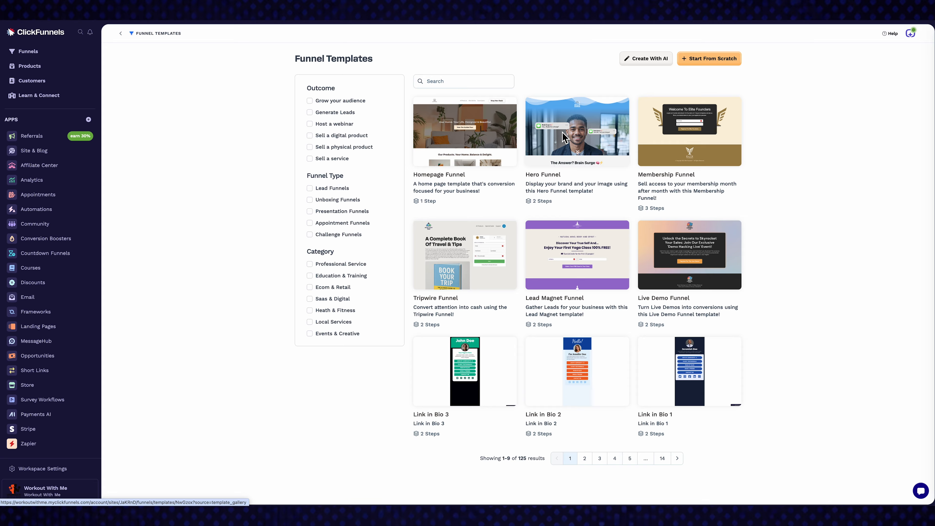
{"action": "left_click", "coordinate": [643, 66]}
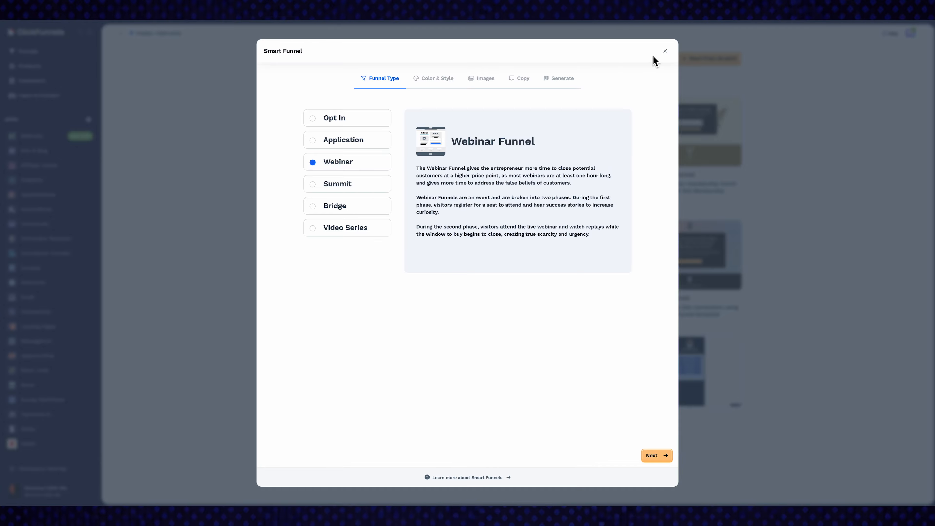
{"action": "left_click", "coordinate": [665, 51]}
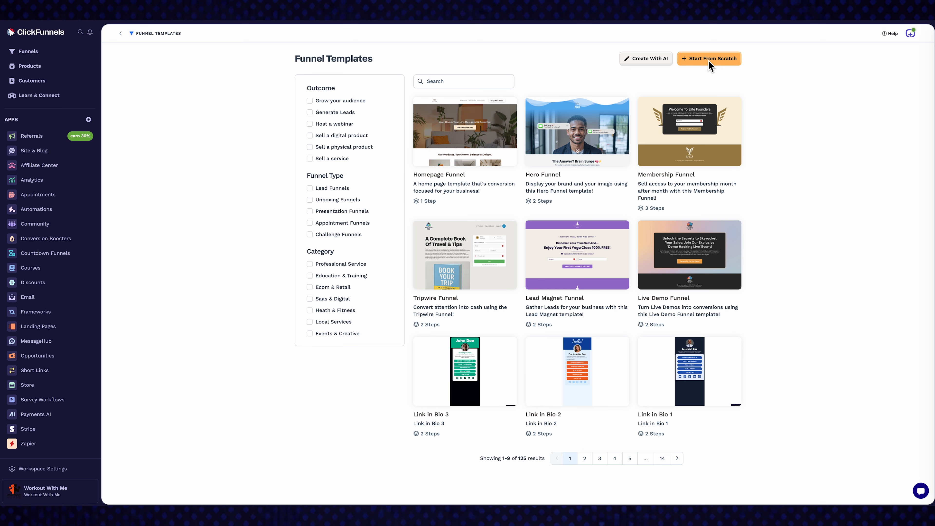
- Install the Lead Magnet Funnel template as a new funnel and open it for customizing
{"action": "left_click", "coordinate": [588, 263]}
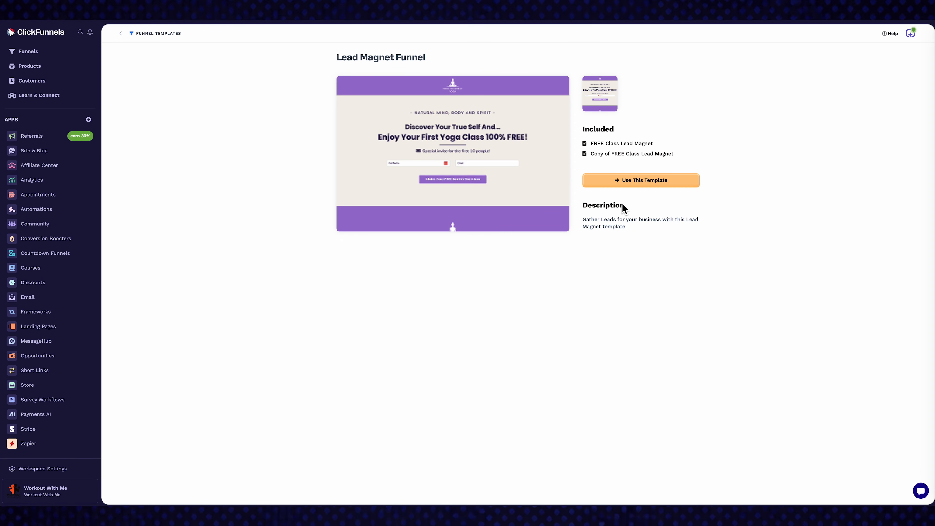
{"action": "left_click", "coordinate": [629, 184]}
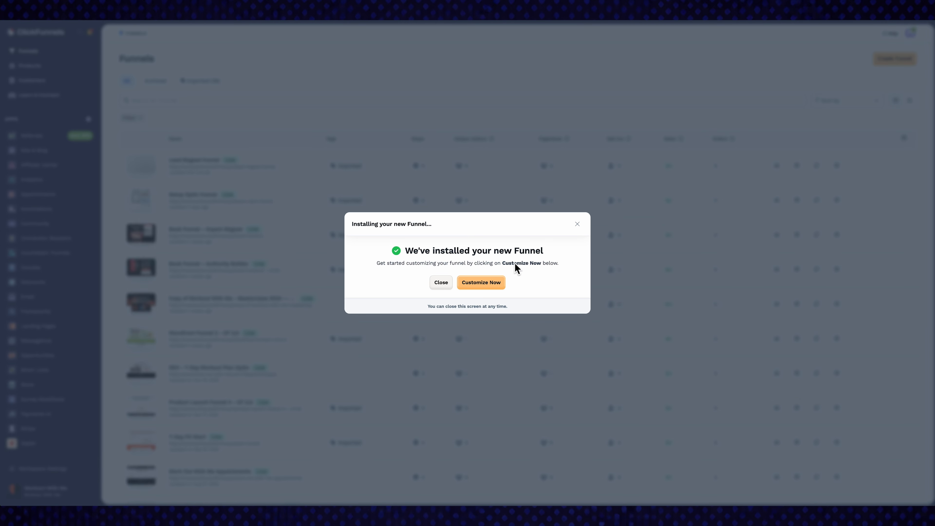
{"action": "left_click", "coordinate": [498, 289]}
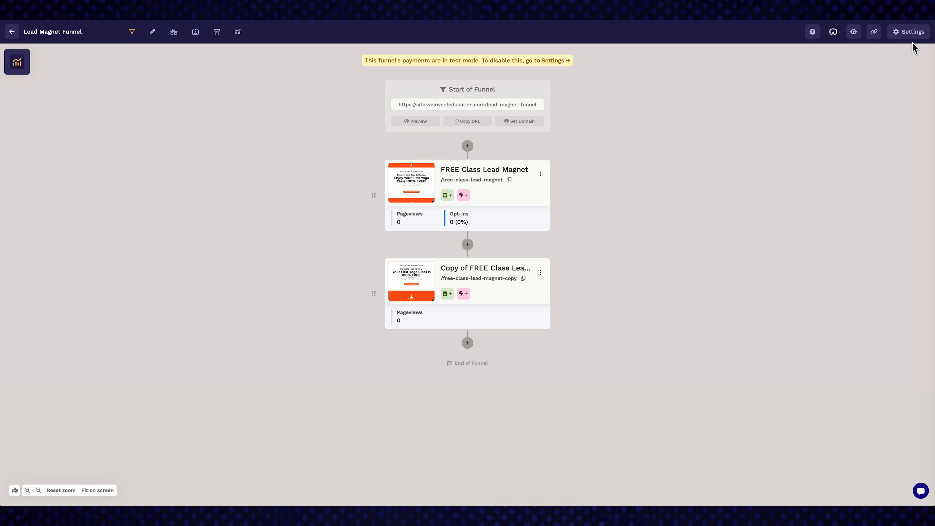
- Review the Lead Magnet Funnel's settings without changing them, and preview the FREE Class Lead Magnet page
{"action": "left_click", "coordinate": [910, 33]}
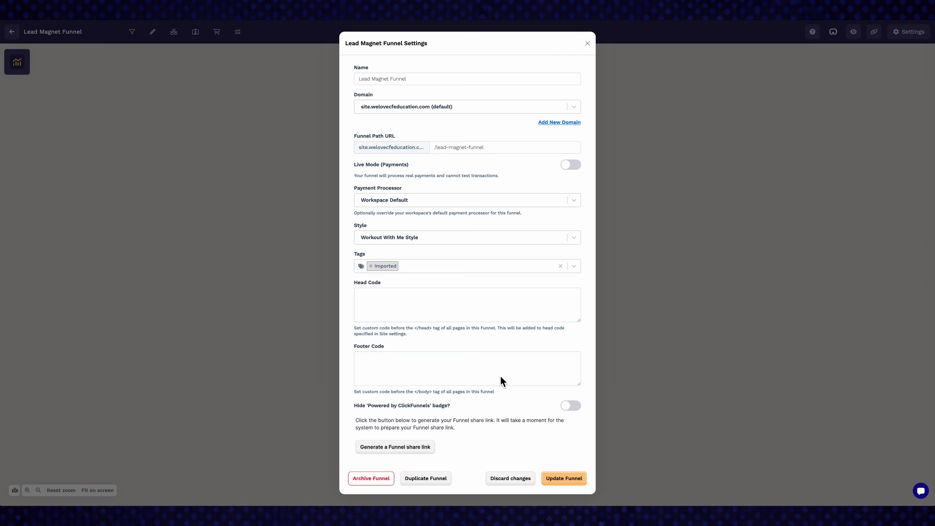
{"action": "left_click", "coordinate": [588, 43]}
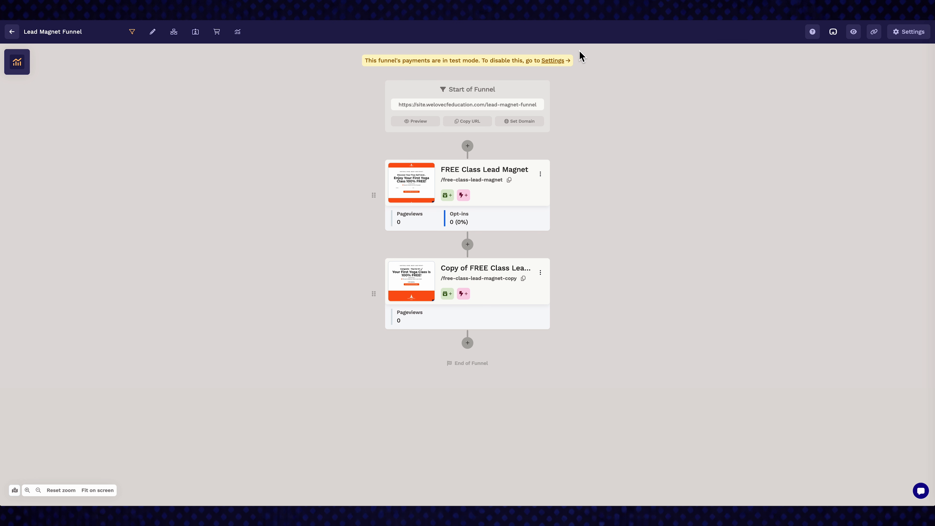
{"action": "mouse_move", "coordinate": [412, 181]}
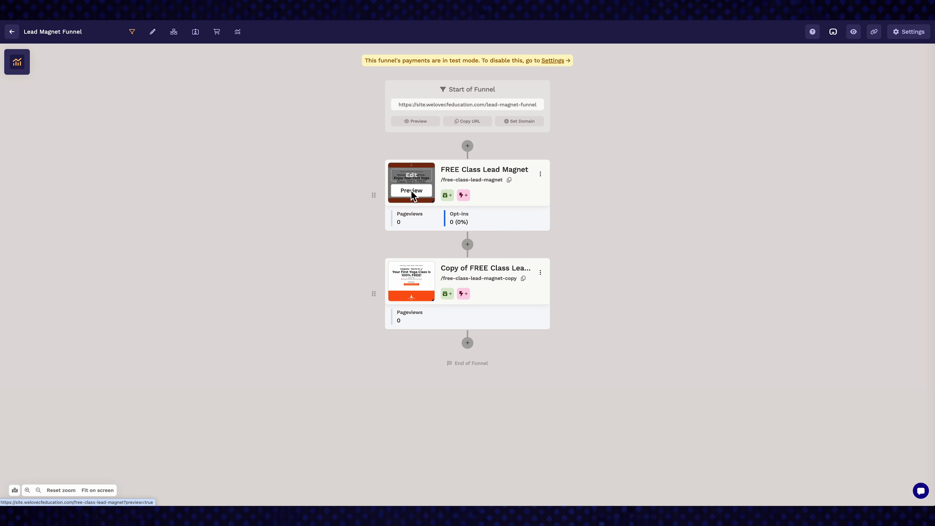
{"action": "left_click", "coordinate": [410, 176]}
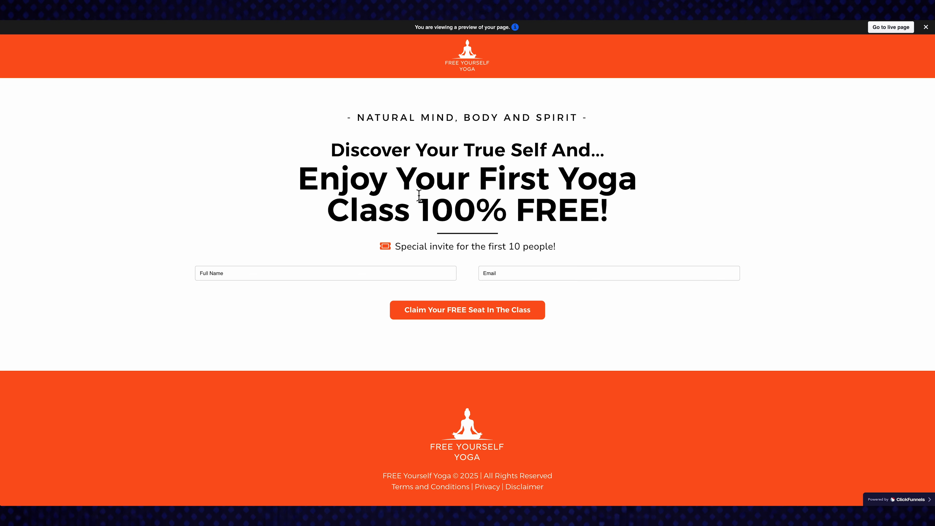
{"action": "left_click", "coordinate": [341, 11]}
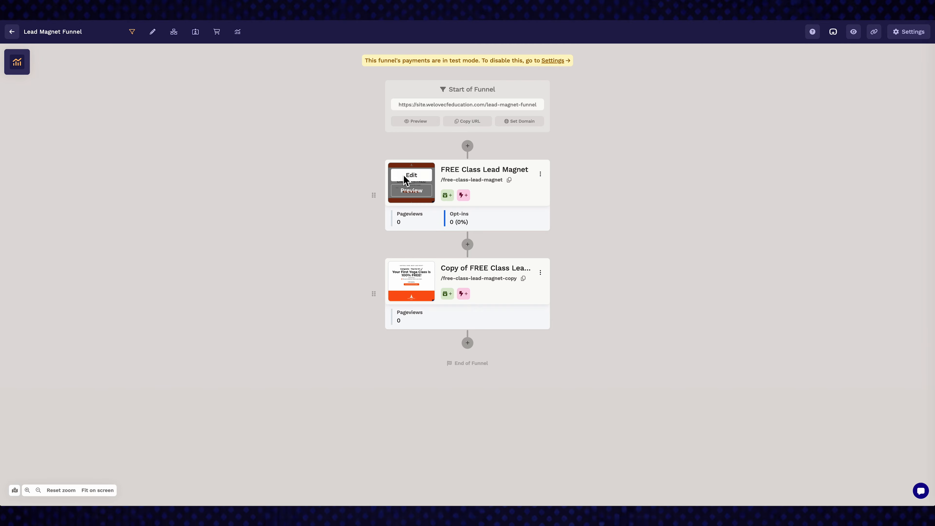
- Open the FREE Class Lead Magnet page for editing and examine the headline section's top margin, paint and padding settings
{"action": "left_click", "coordinate": [415, 177]}
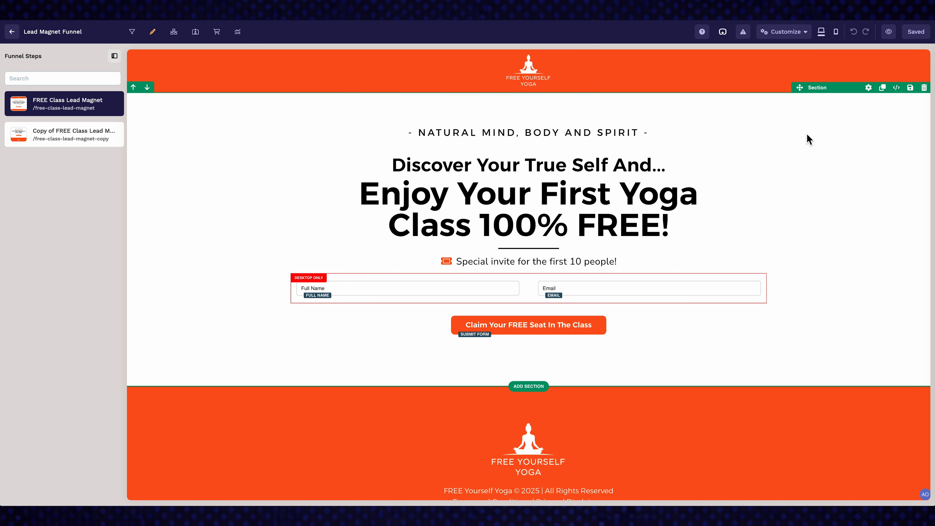
{"action": "left_click", "coordinate": [869, 88]}
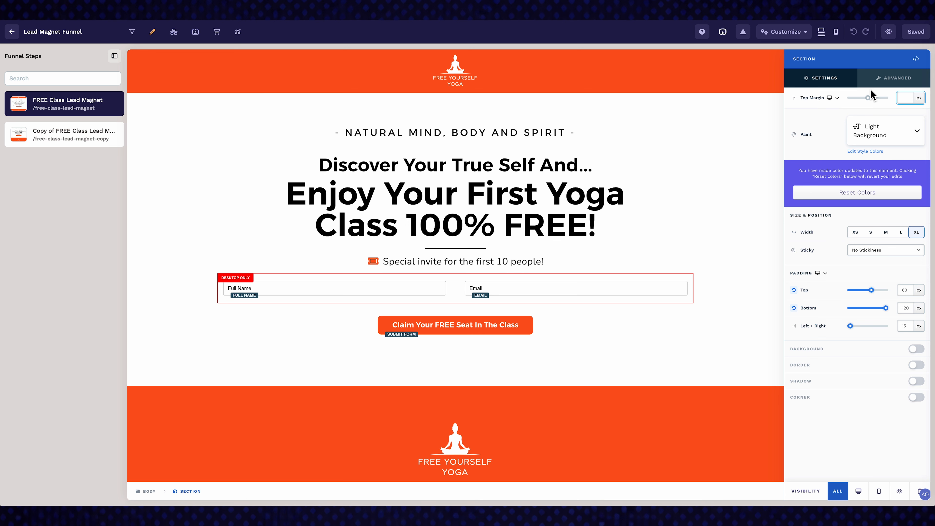
{"action": "left_click_drag", "start_coordinate": [869, 99], "coordinate": [869, 100]}
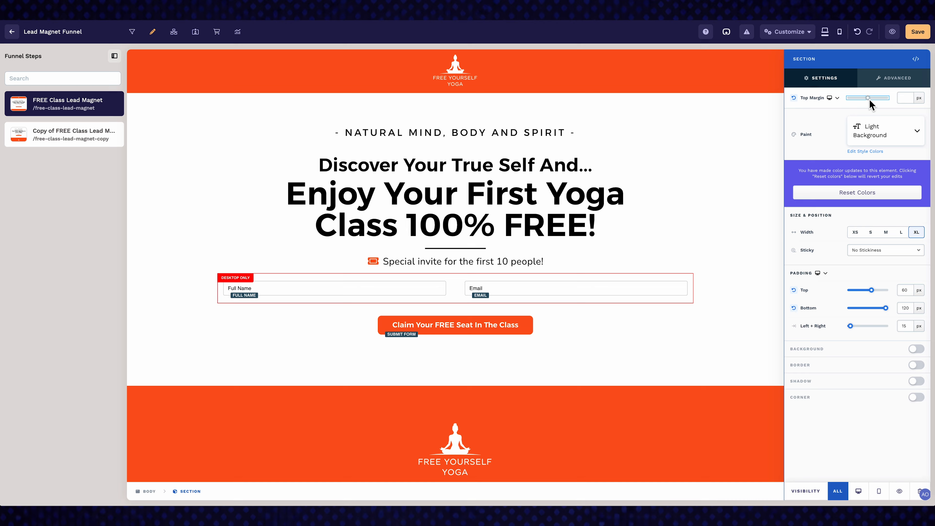
{"action": "left_click", "coordinate": [917, 132]}
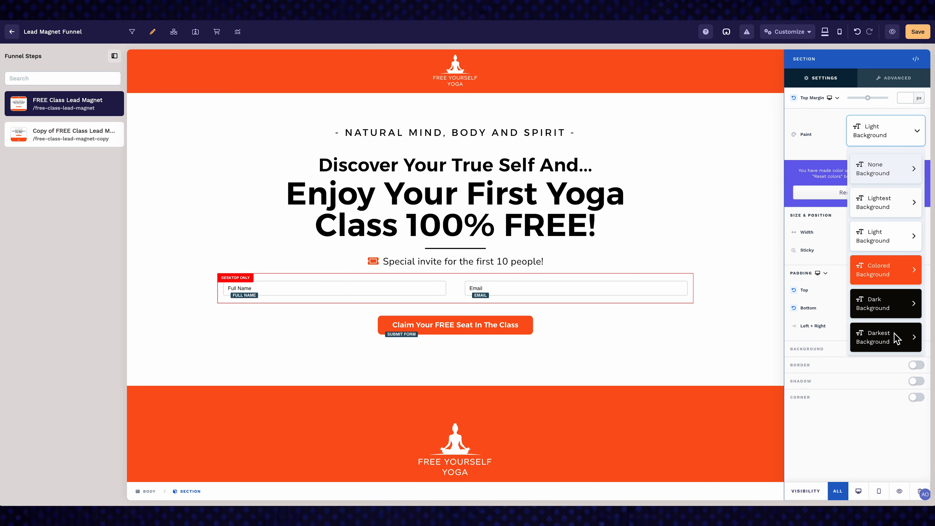
{"action": "left_click", "coordinate": [885, 133]}
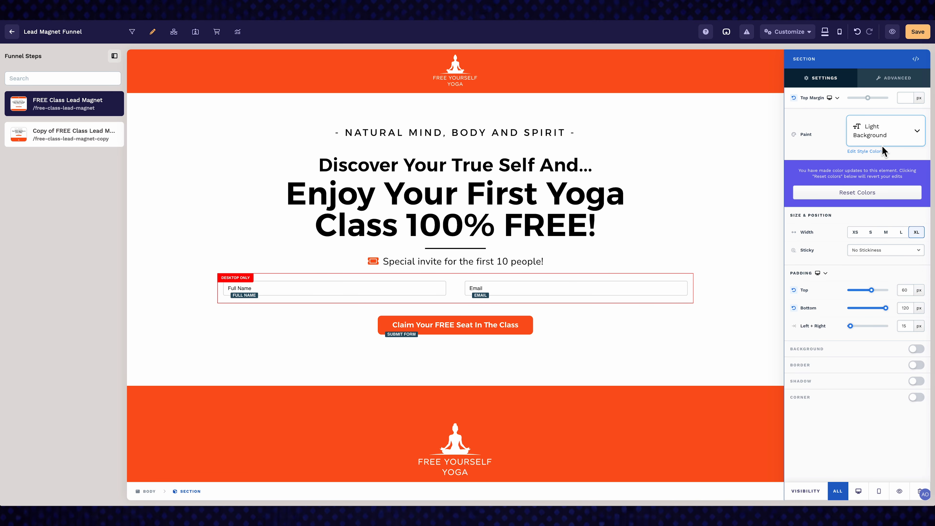
{"action": "mouse_move", "coordinate": [875, 290]}
{"action": "left_mouse_down"}
{"action": "mouse_move", "coordinate": [853, 291]}
{"action": "mouse_move", "coordinate": [871, 291]}
{"action": "left_mouse_up"}
- Turn on the section's background and try a custom solid red background color, dd3b3b, changed to a gradient
{"action": "left_click", "coordinate": [916, 349]}
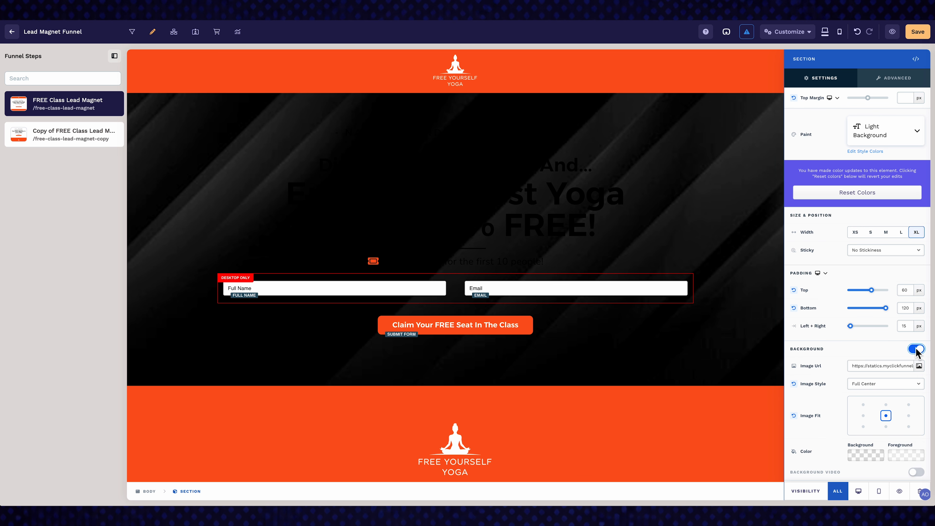
{"action": "scroll", "coordinate": [917, 353], "scroll_direction": "down", "scroll_amount": 2}
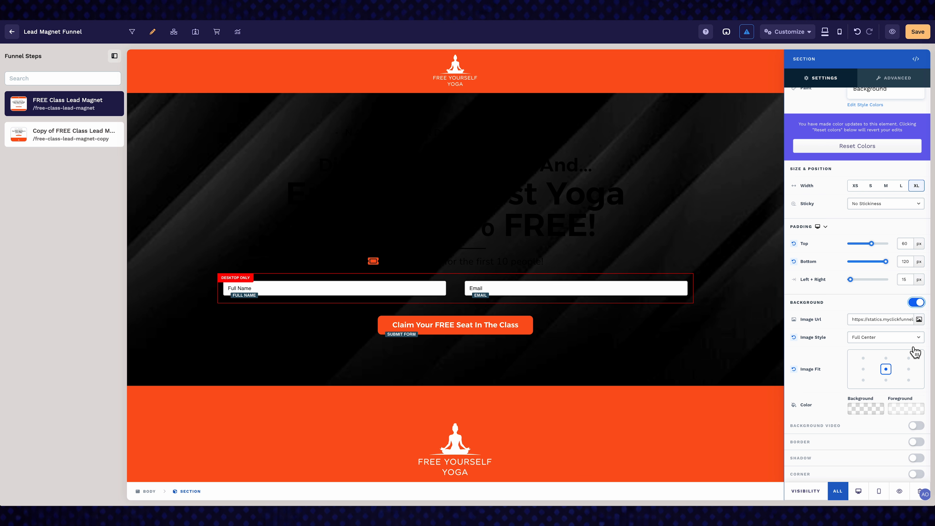
{"action": "left_click", "coordinate": [858, 412]}
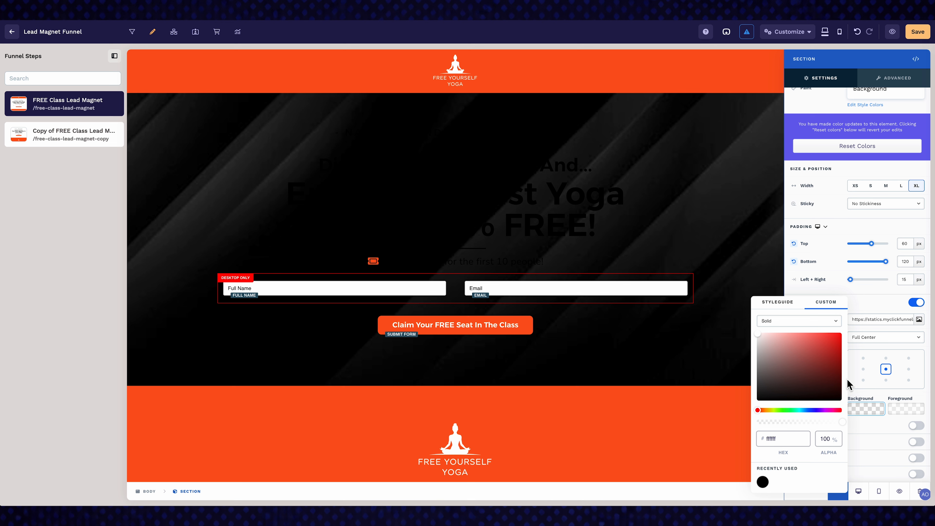
{"action": "left_click", "coordinate": [834, 367]}
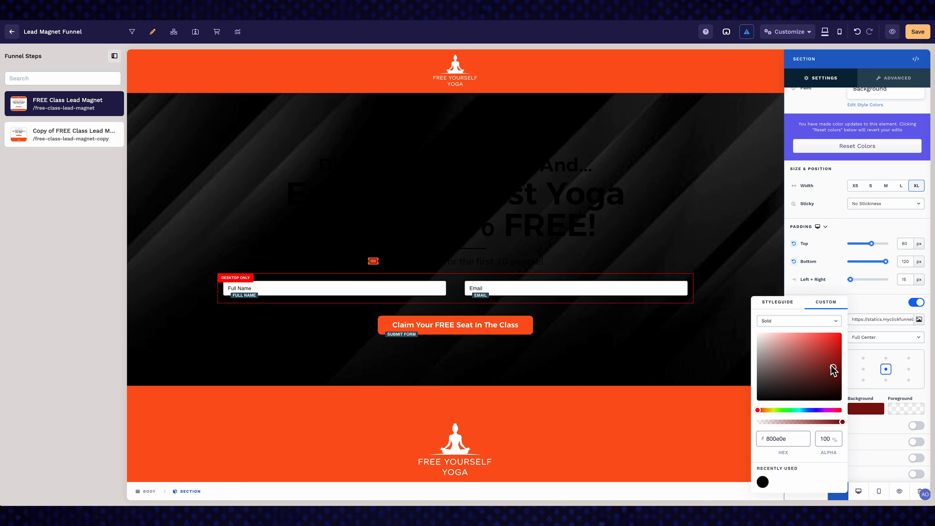
{"action": "left_click_drag", "start_coordinate": [833, 368], "coordinate": [819, 343]}
{"action": "left_click", "coordinate": [818, 322]}
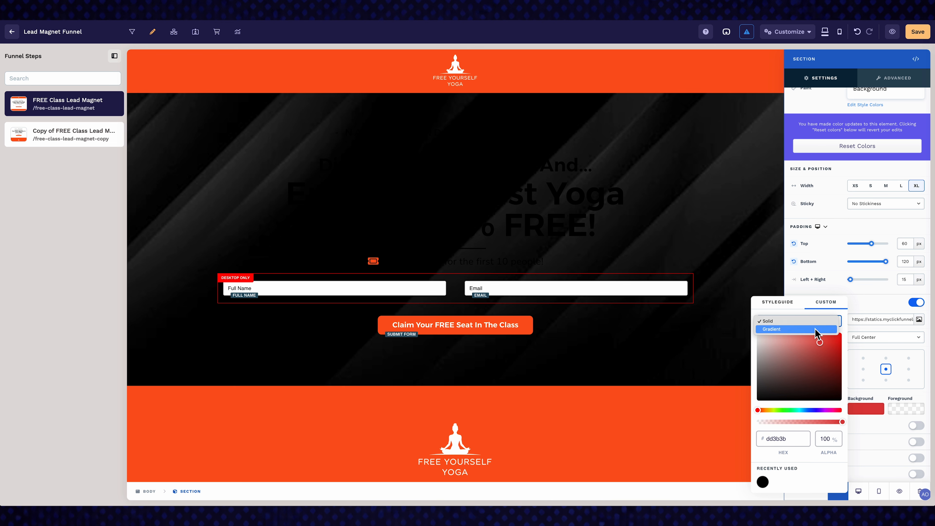
{"action": "left_click", "coordinate": [816, 334]}
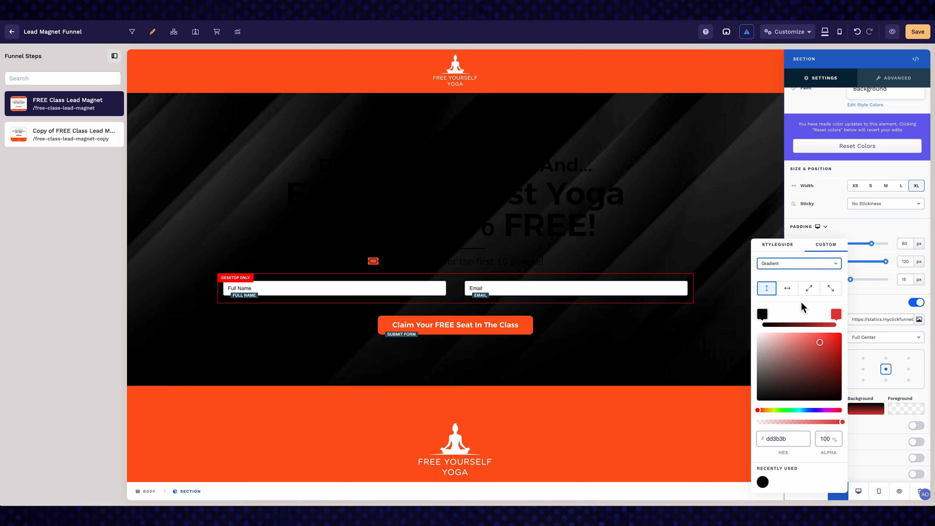
- Try the orange and light salmon style guide colors as the section's background color, and turn the background off
{"action": "left_click", "coordinate": [786, 249]}
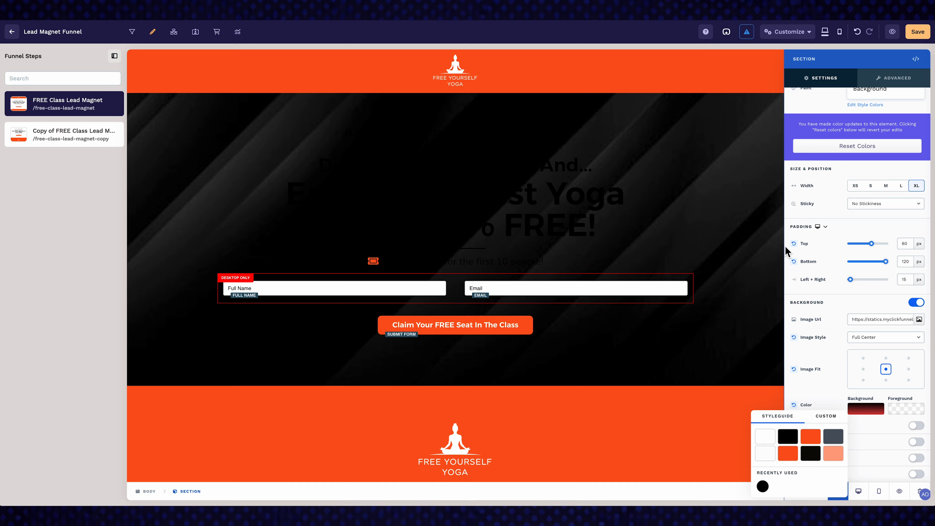
{"action": "left_click", "coordinate": [796, 453]}
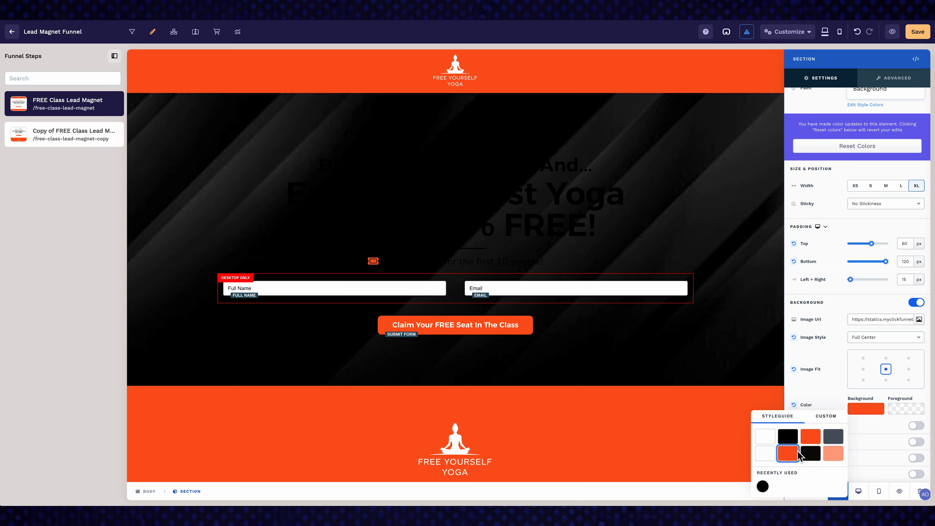
{"action": "left_click", "coordinate": [835, 456]}
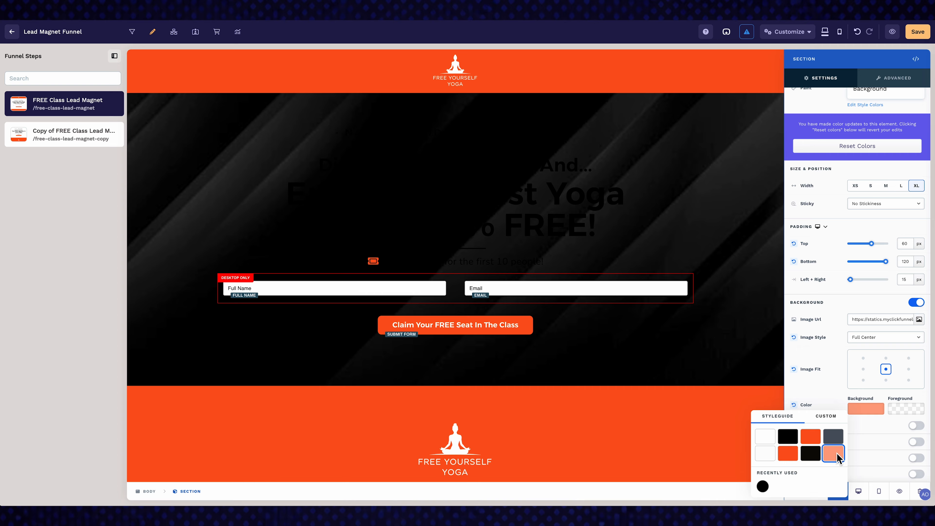
{"action": "left_click", "coordinate": [836, 389]}
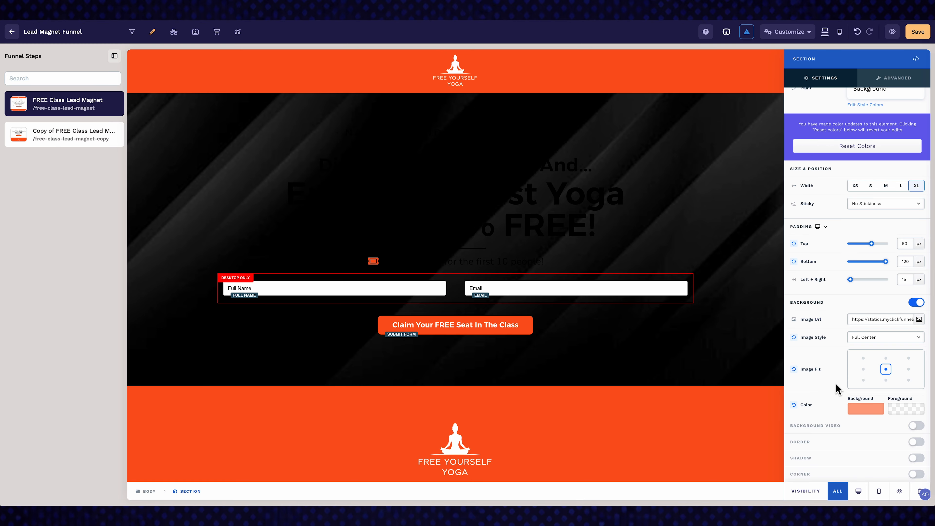
{"action": "left_click", "coordinate": [919, 302]}
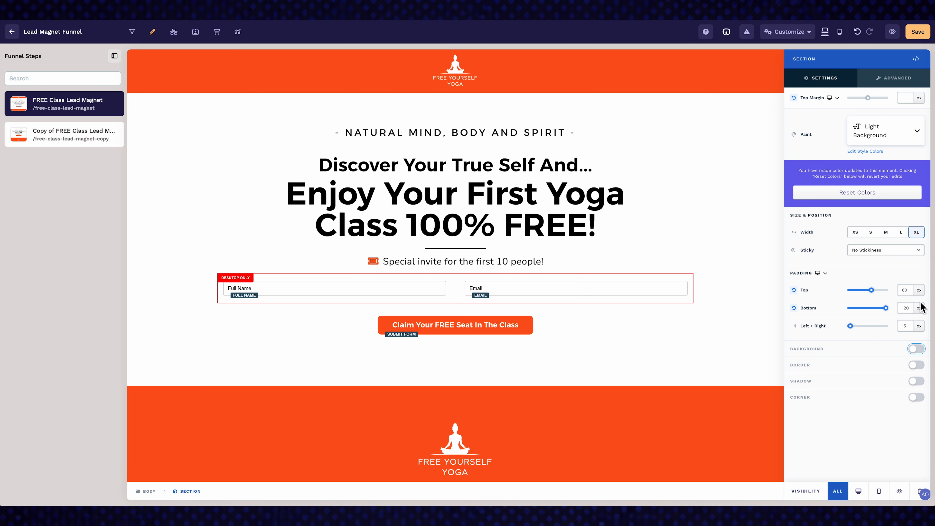
- Examine the settings of the row that holds the yoga class headlines and close them
{"action": "left_click", "coordinate": [773, 209]}
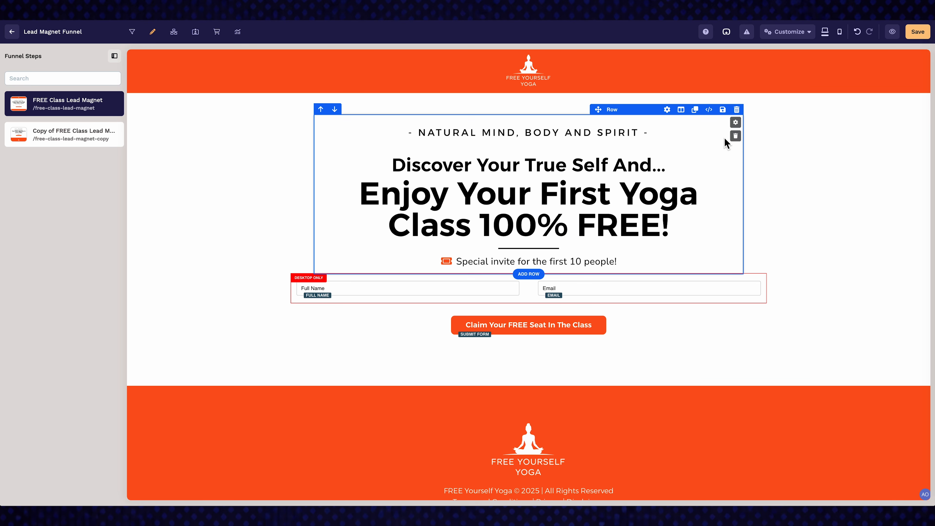
{"action": "left_click", "coordinate": [670, 113]}
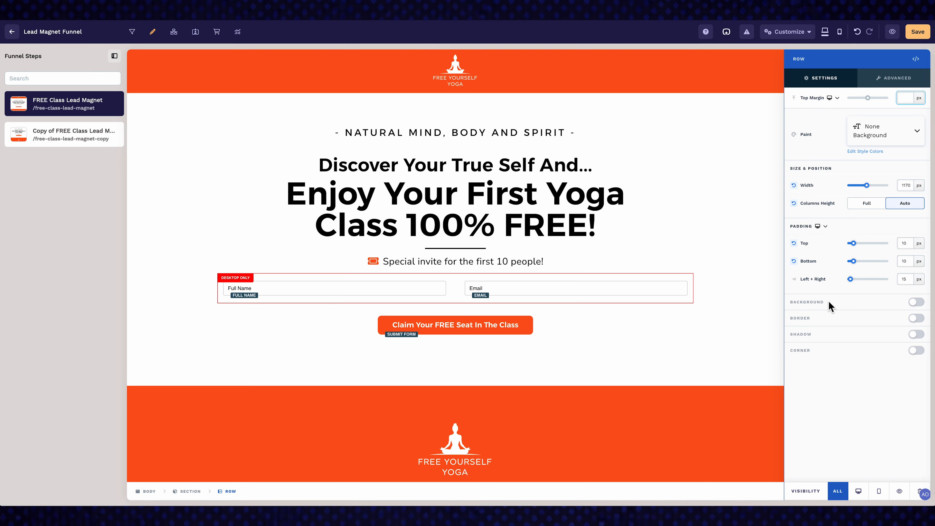
{"action": "left_click", "coordinate": [756, 240]}
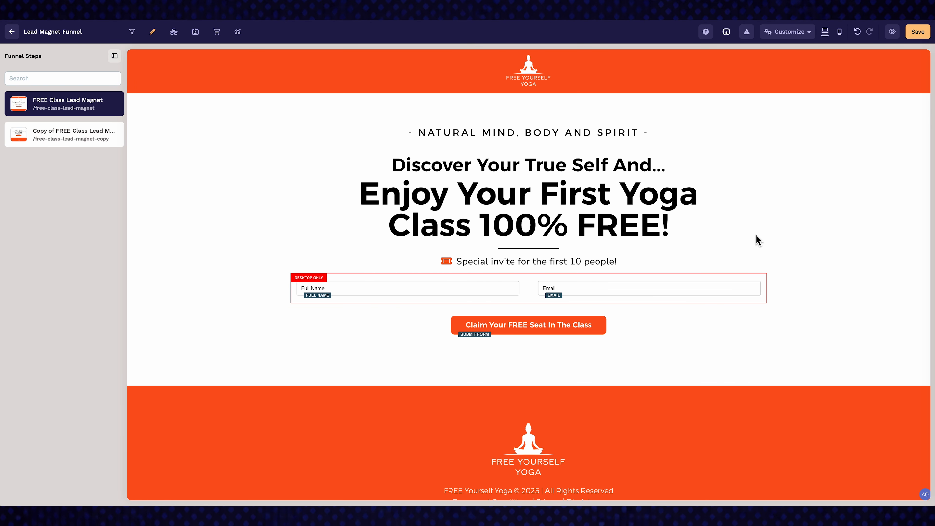
- Open the element library below the "Enjoy Your First Yoga Class 100% FREE!" headline and browse the Content, Media, Form, Checkout and Misc elements
{"action": "left_click", "coordinate": [561, 202]}
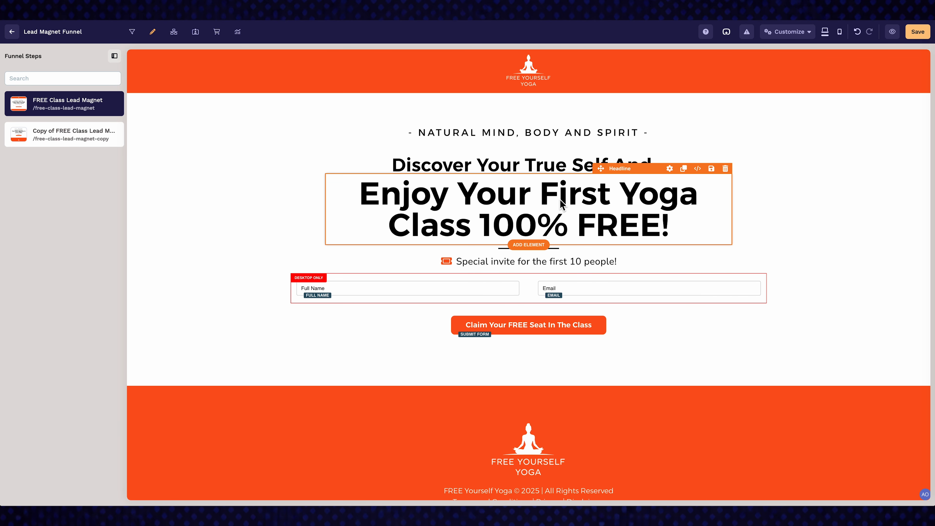
{"action": "left_click", "coordinate": [527, 245]}
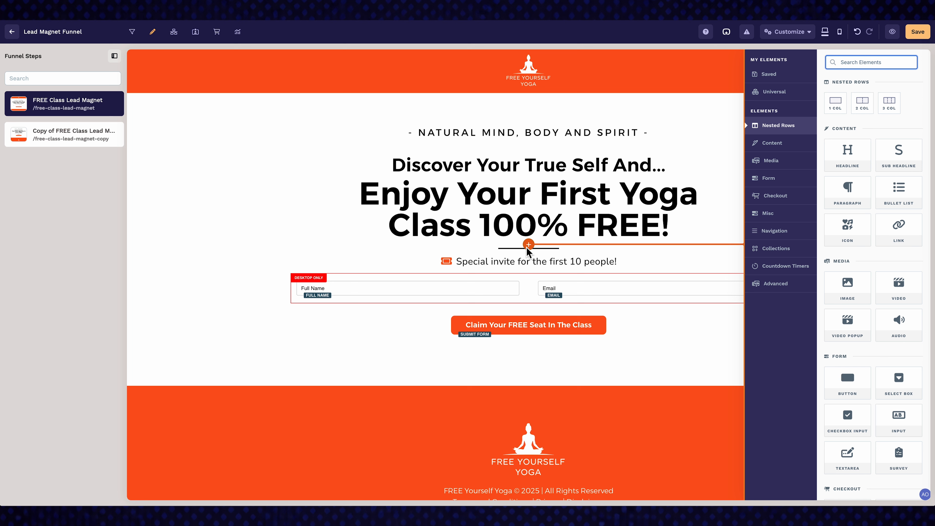
{"action": "left_click", "coordinate": [783, 147]}
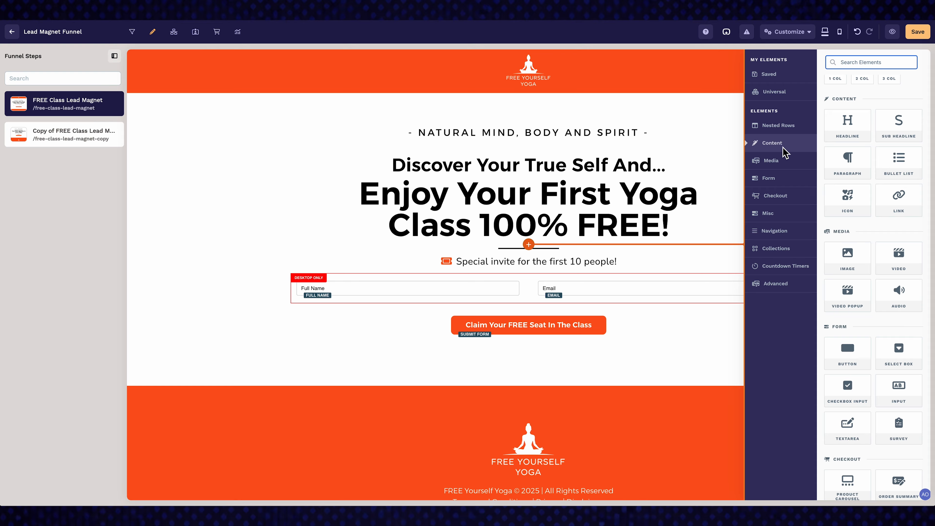
{"action": "left_click", "coordinate": [785, 164]}
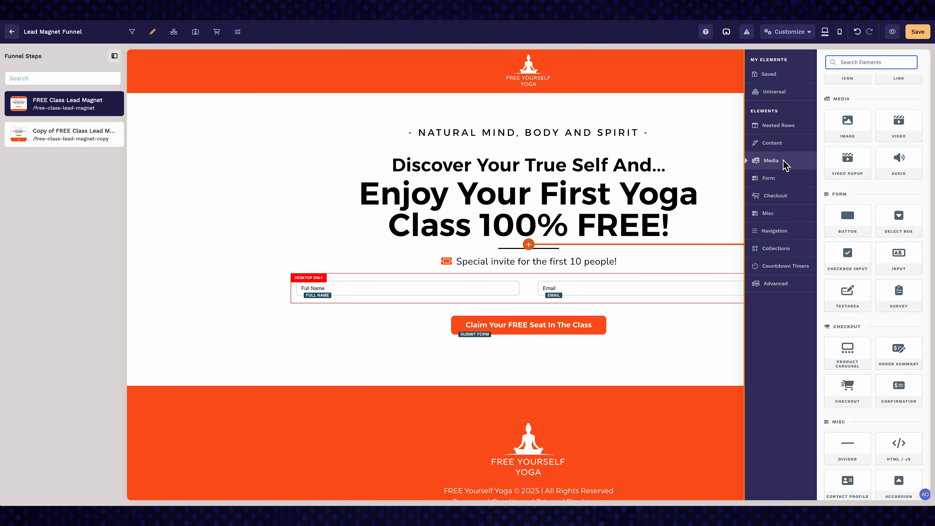
{"action": "left_click", "coordinate": [787, 181]}
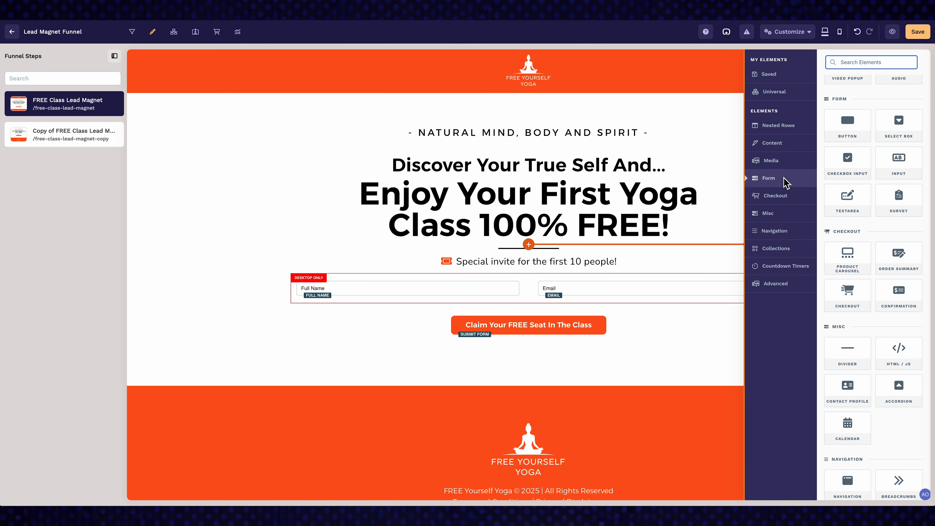
{"action": "left_click", "coordinate": [793, 199]}
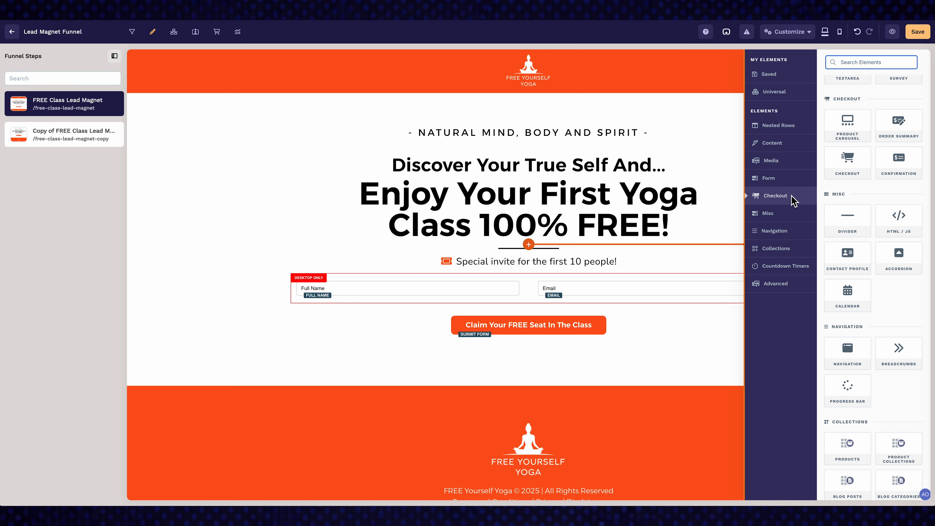
{"action": "left_click", "coordinate": [792, 216]}
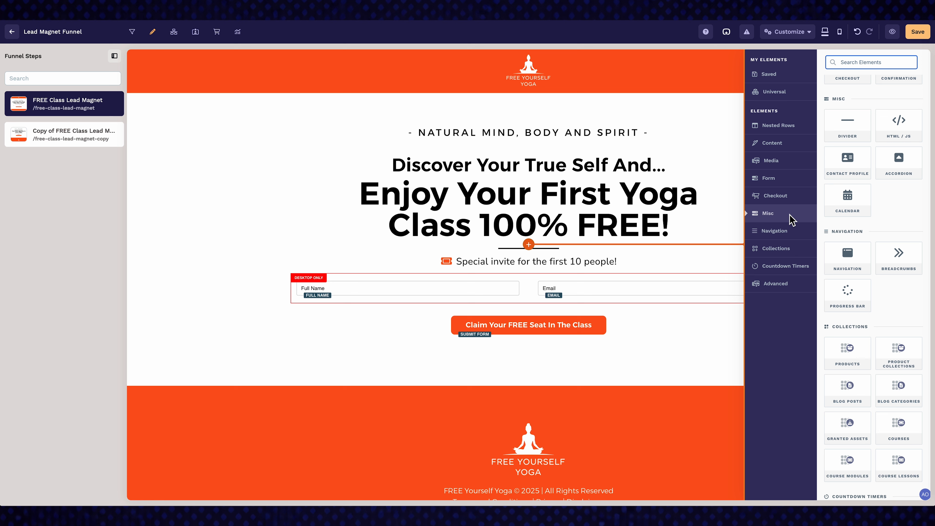
{"action": "left_click_drag", "start_coordinate": [848, 199], "coordinate": [853, 203]}
- Add a Headline element directly below the "Enjoy Your First Yoga Class 100% FREE!" headline and open the new element's settings
{"action": "left_click", "coordinate": [779, 141]}
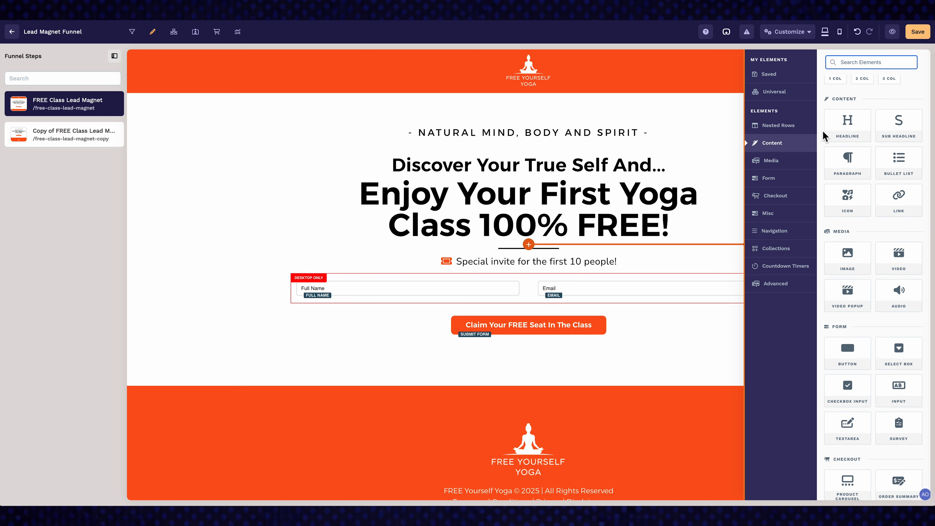
{"action": "left_click_drag", "start_coordinate": [847, 126], "coordinate": [591, 246]}
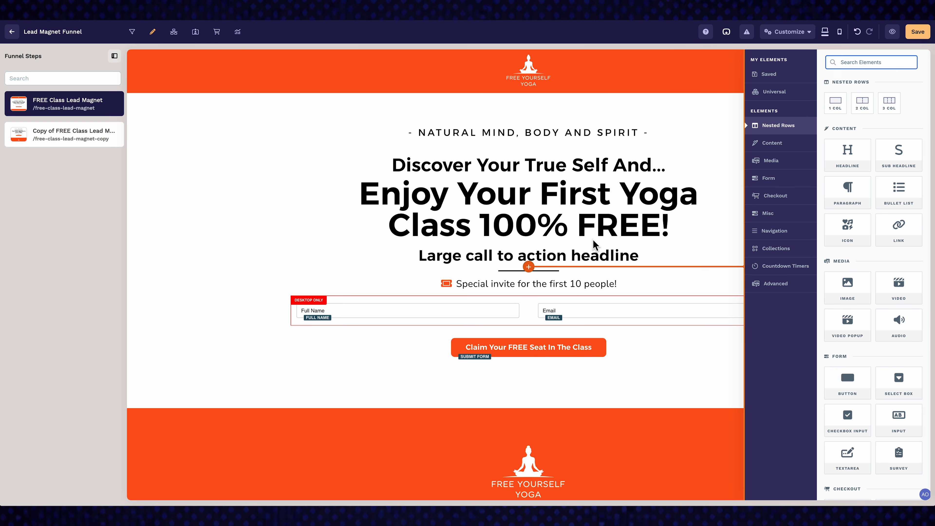
{"action": "left_click", "coordinate": [576, 252]}
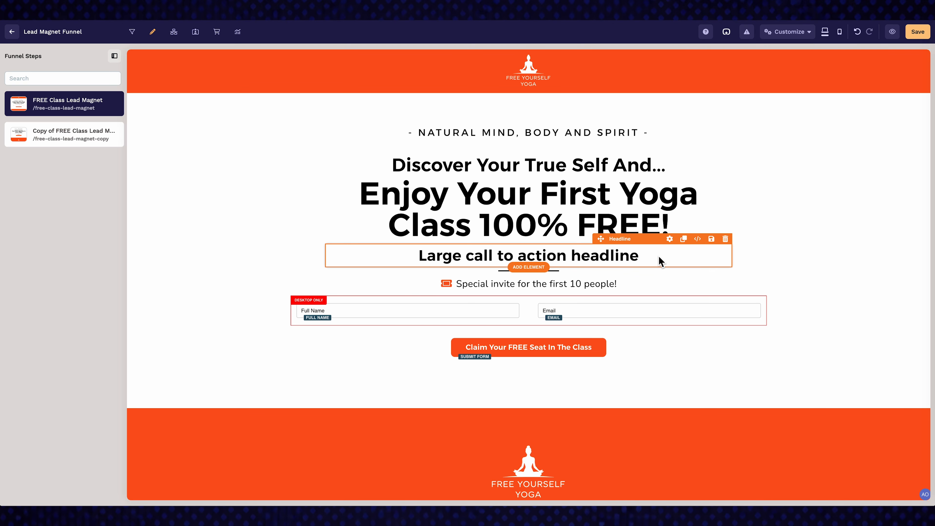
{"action": "left_click", "coordinate": [670, 240]}
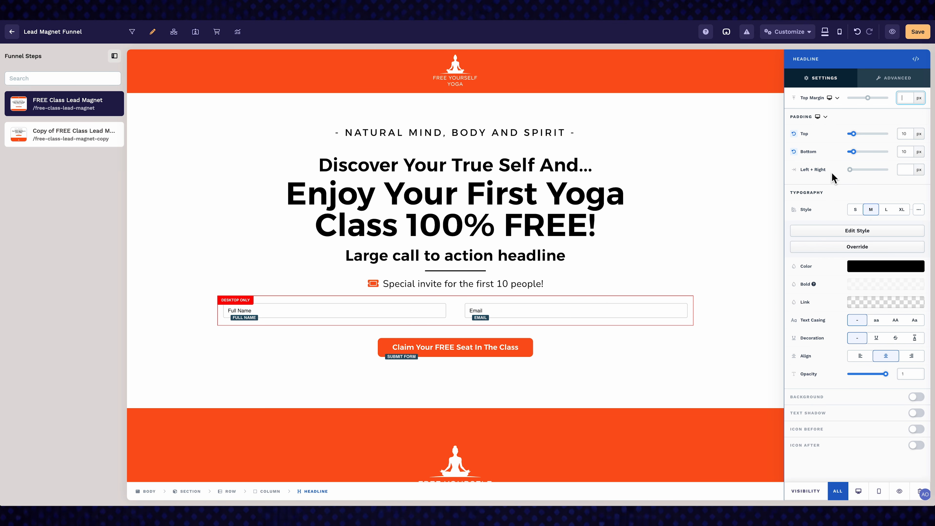
- Try the S and L typography styles on the "Large call to action headline" and set its style to XL
{"action": "mouse_move", "coordinate": [869, 99]}
{"action": "left_mouse_down"}
{"action": "mouse_move", "coordinate": [878, 99]}
{"action": "mouse_move", "coordinate": [869, 100]}
{"action": "left_mouse_up"}
{"action": "left_click", "coordinate": [858, 210]}
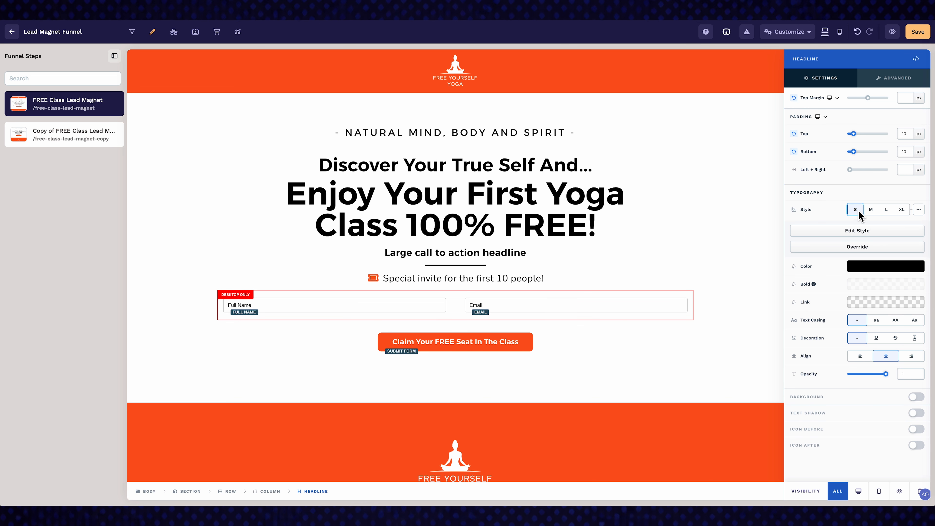
{"action": "left_click", "coordinate": [886, 210]}
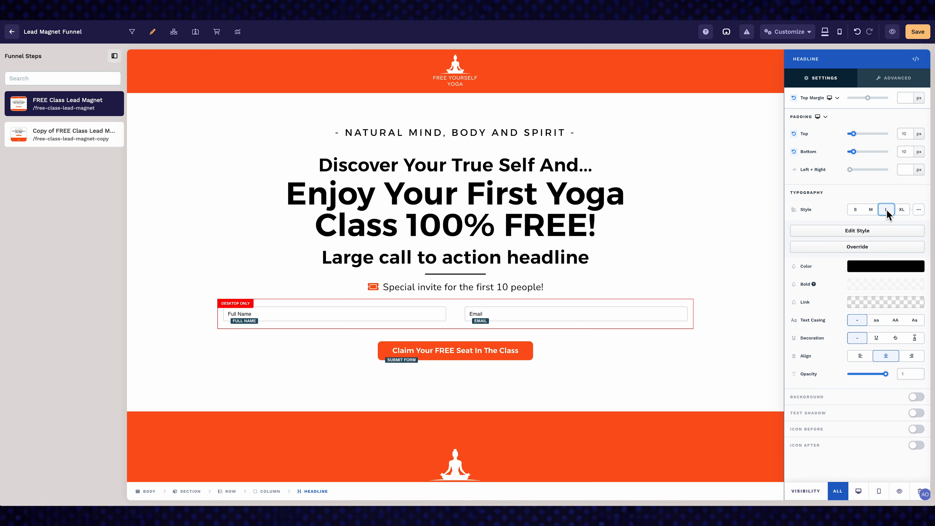
{"action": "left_click", "coordinate": [903, 209]}
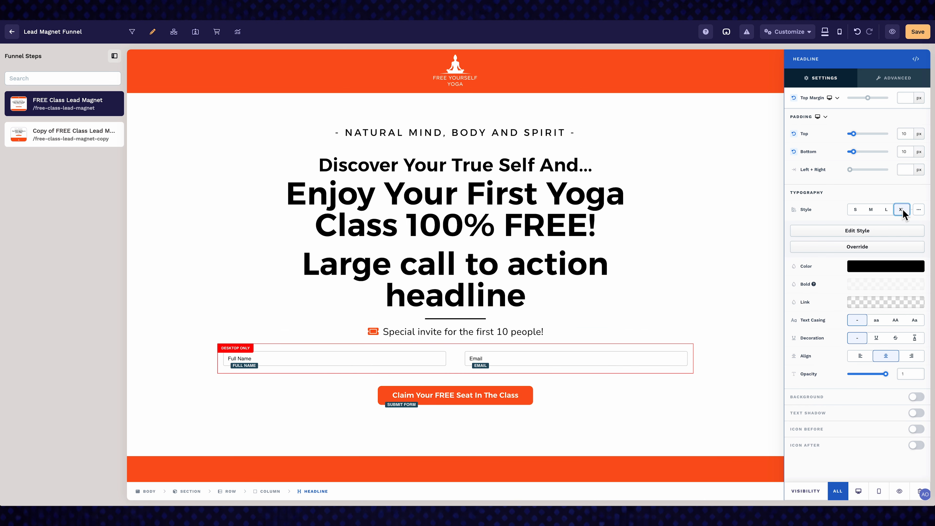
- Override the headline's XL style with a desktop font size of 4.55 rem and check it in the mobile view
{"action": "left_click", "coordinate": [897, 248]}
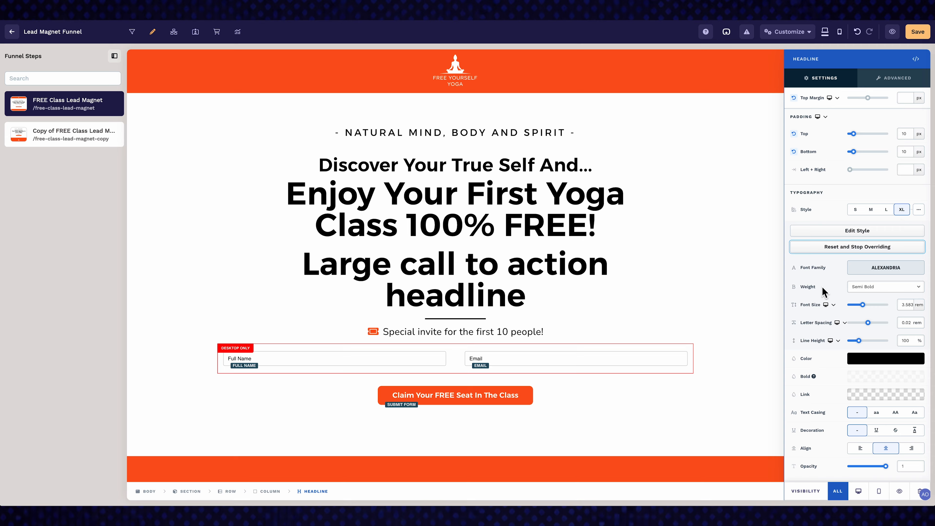
{"action": "left_click_drag", "start_coordinate": [864, 306], "coordinate": [867, 306]}
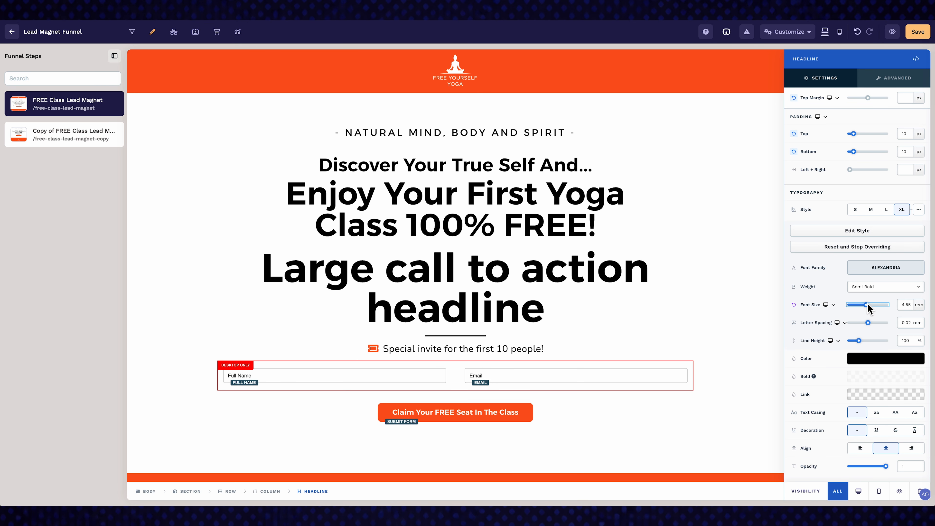
{"action": "left_click", "coordinate": [834, 306]}
{"action": "left_click", "coordinate": [839, 32]}
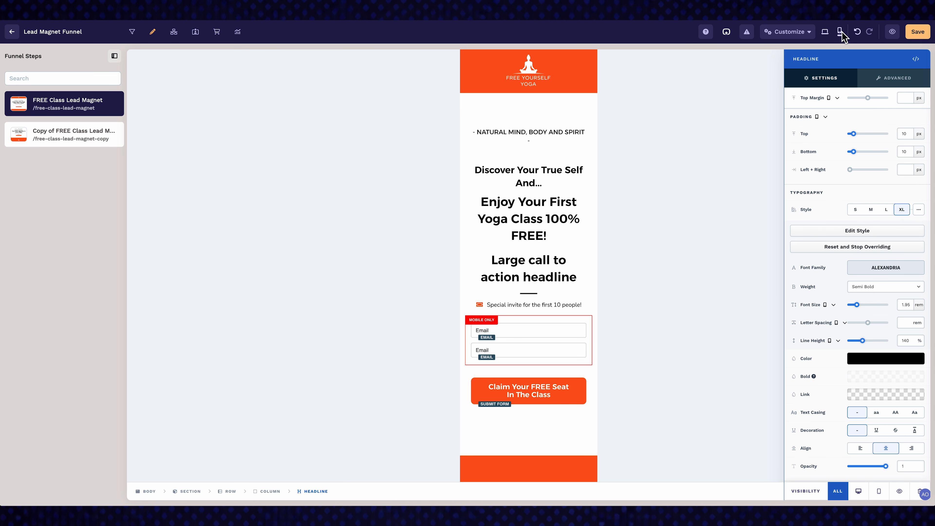
{"action": "left_click", "coordinate": [829, 35]}
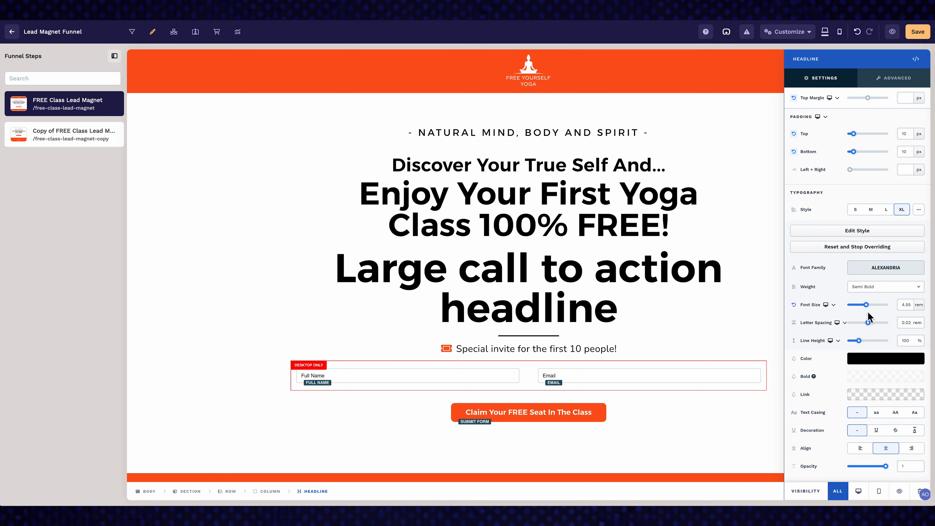
- Try font sizes of 10 rem and 500 rem on the "Large call to action headline" and undo them
{"action": "left_click_drag", "start_coordinate": [866, 305], "coordinate": [885, 307]}
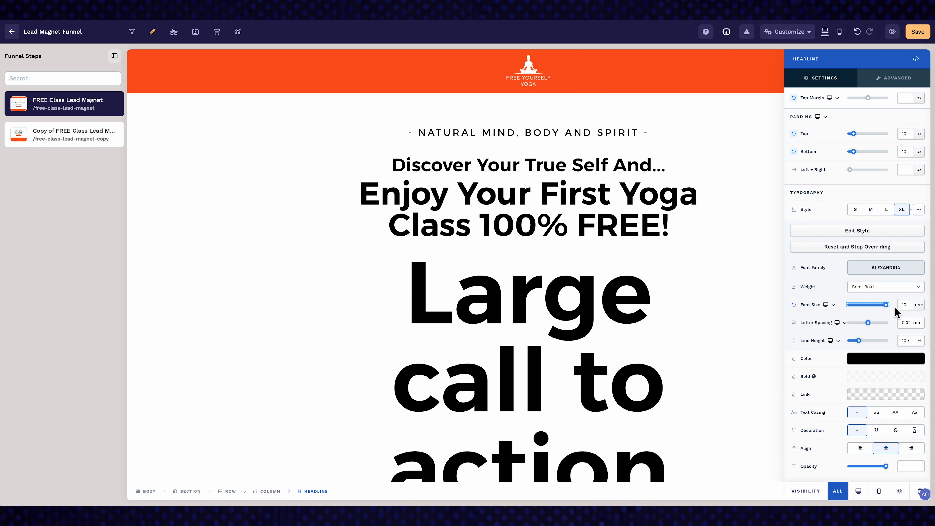
{"action": "left_click", "coordinate": [911, 308]}
{"action": "key", "text": "BackSpace"}
{"action": "key", "text": "BackSpace"}
{"action": "type", "text": "500"}
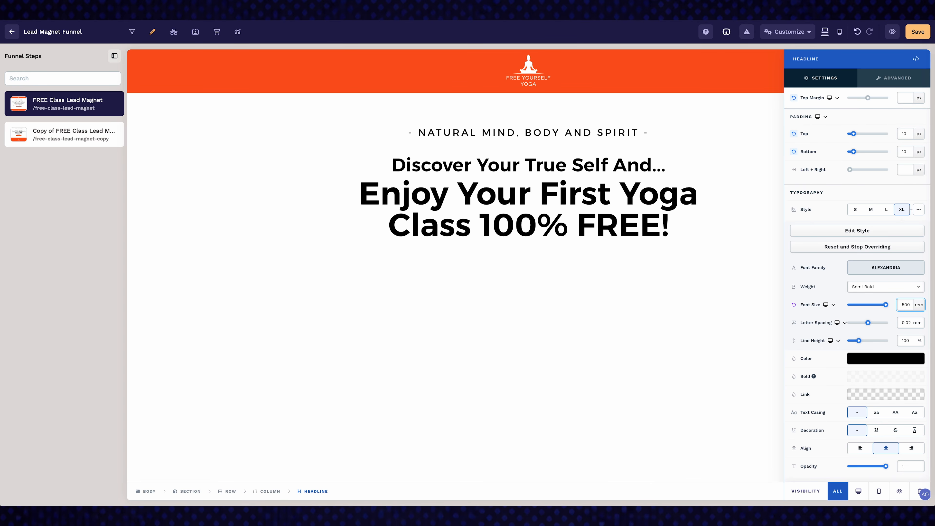
{"action": "scroll", "coordinate": [595, 301], "scroll_direction": "down", "scroll_amount": 5}
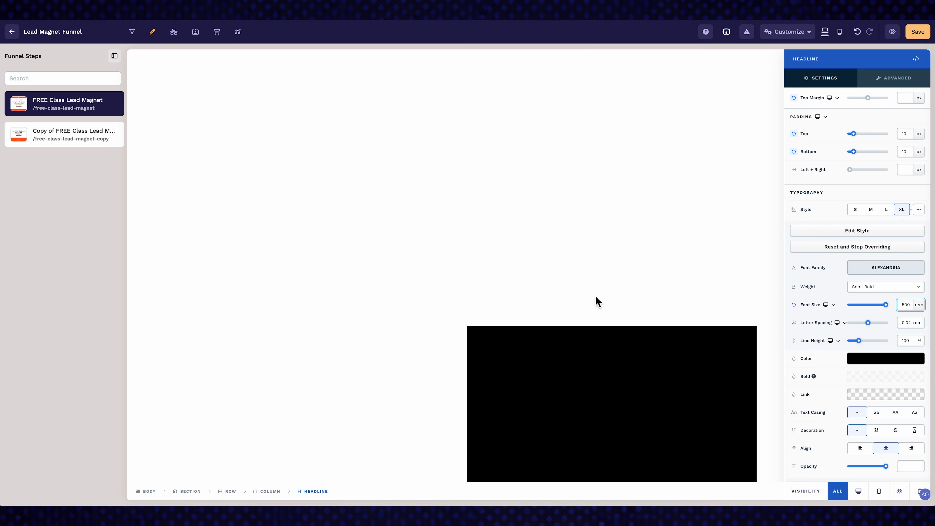
{"action": "scroll", "coordinate": [599, 301], "scroll_direction": "down", "scroll_amount": 3}
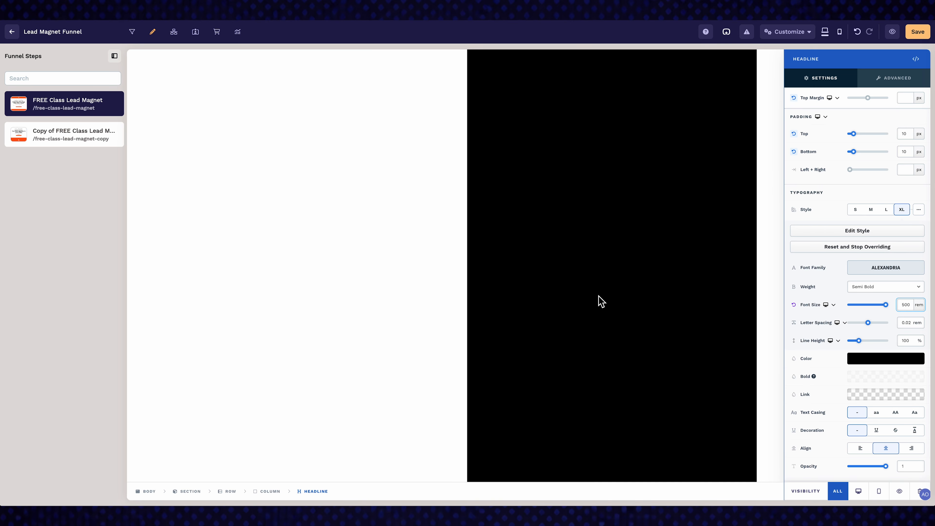
{"action": "key", "text": "ctrl+z"}
{"action": "scroll", "coordinate": [600, 302], "scroll_direction": "up", "scroll_amount": 5}
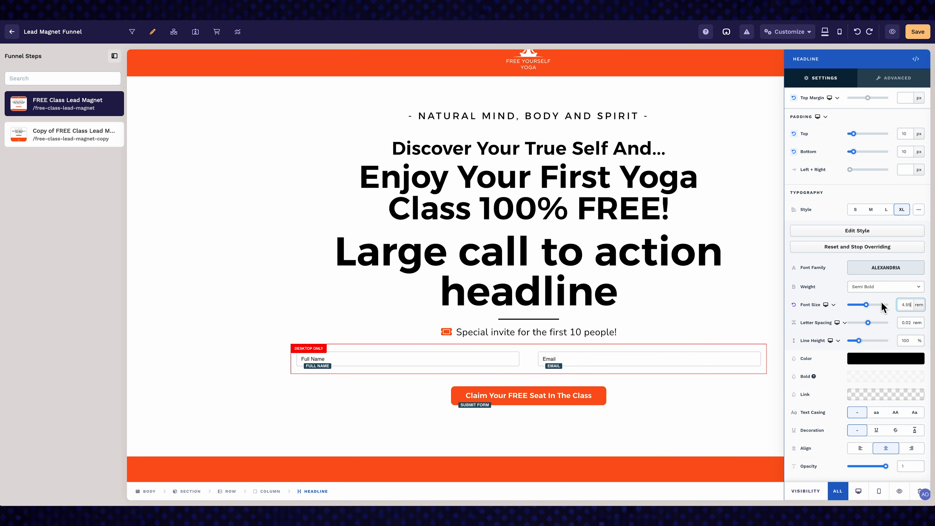
- Reduce the font size of the "Large call to action headline" to about 1.91 rem and close its settings
{"action": "left_click", "coordinate": [867, 306]}
{"action": "left_click_drag", "start_coordinate": [867, 306], "coordinate": [859, 306]}
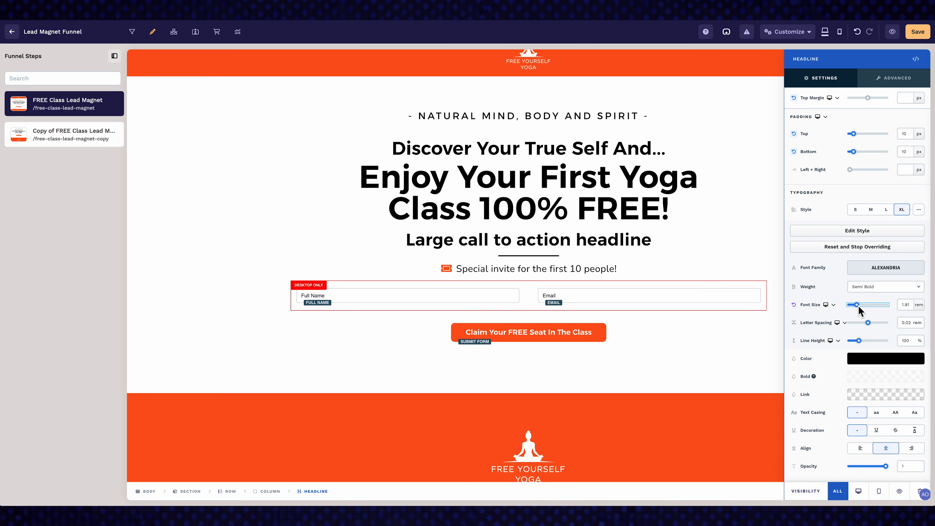
{"action": "left_click", "coordinate": [676, 250]}
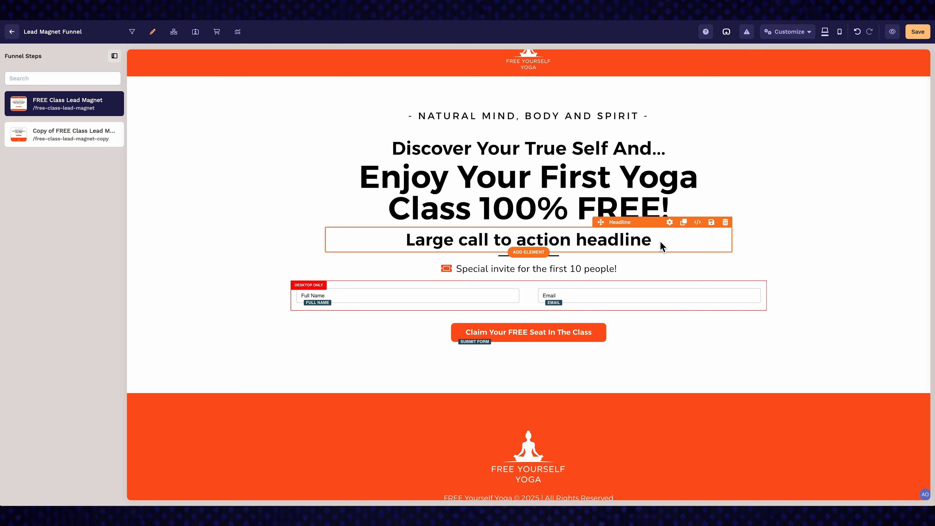
- Move the "Large call to action headline" below the "Claim Your FREE Seat In The Class" button and view its custom code editor
{"action": "left_click_drag", "start_coordinate": [602, 222], "coordinate": [548, 377]}
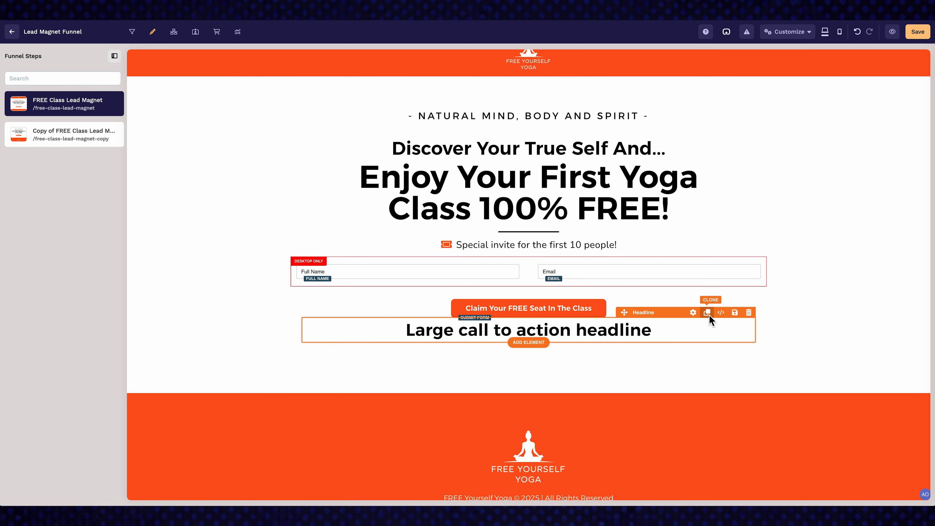
{"action": "left_click", "coordinate": [723, 313]}
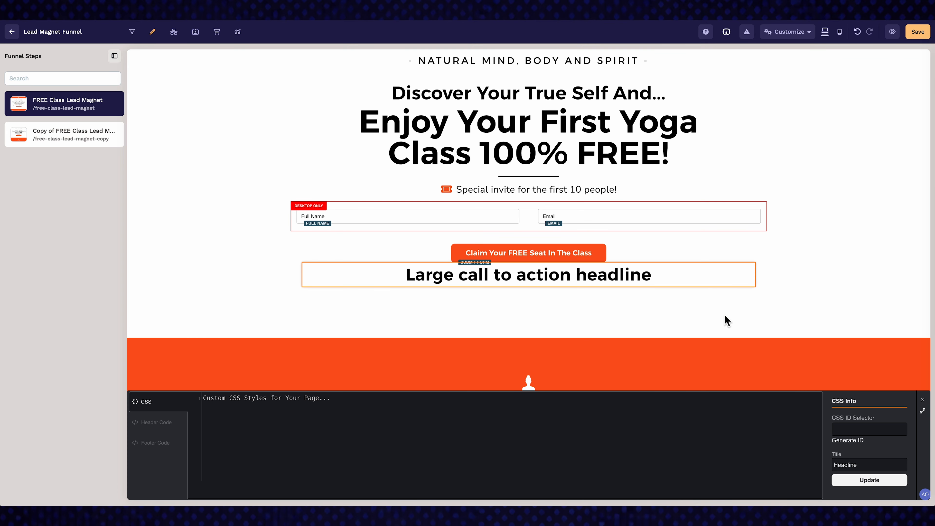
{"action": "left_click", "coordinate": [725, 316]}
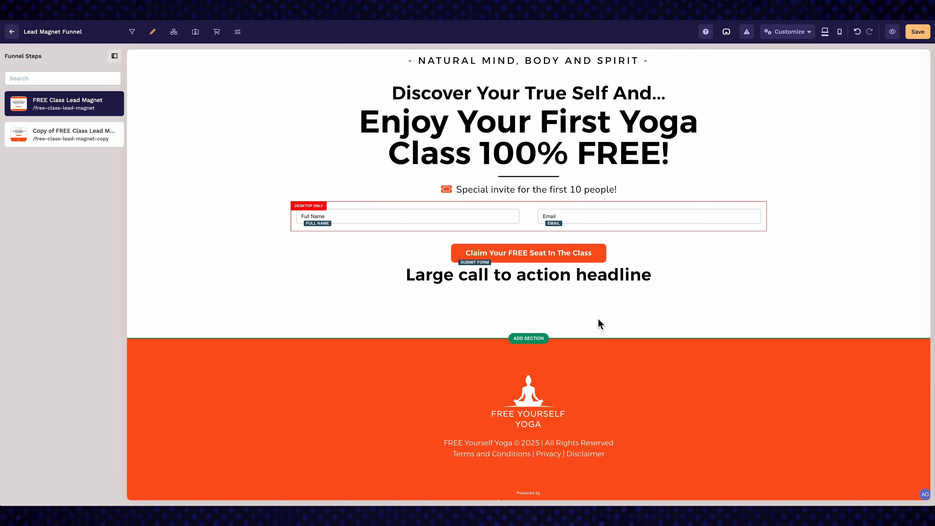
- Add an Image element between the "Special invite for the first 10 people!" line and the form fields
{"action": "scroll", "coordinate": [599, 319], "scroll_direction": "up", "scroll_amount": 2}
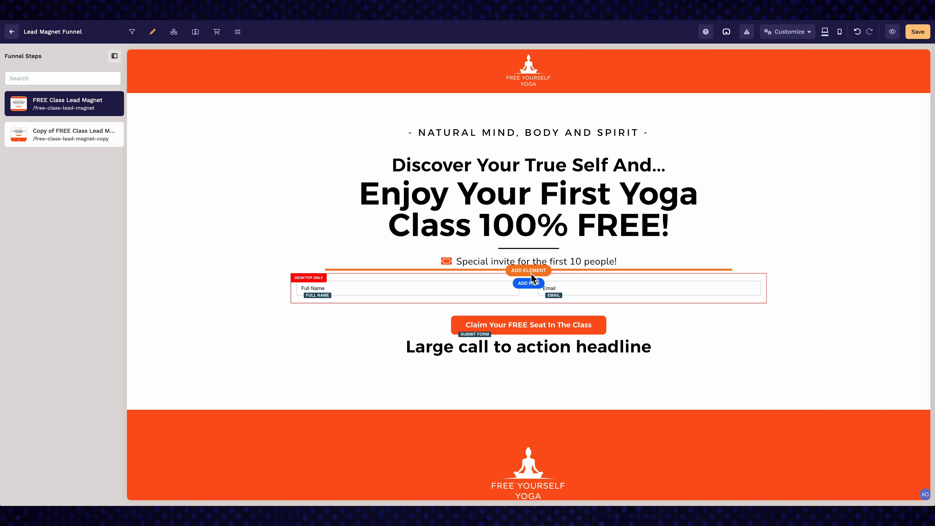
{"action": "left_click", "coordinate": [532, 273]}
{"action": "left_click_drag", "start_coordinate": [849, 287], "coordinate": [549, 278]}
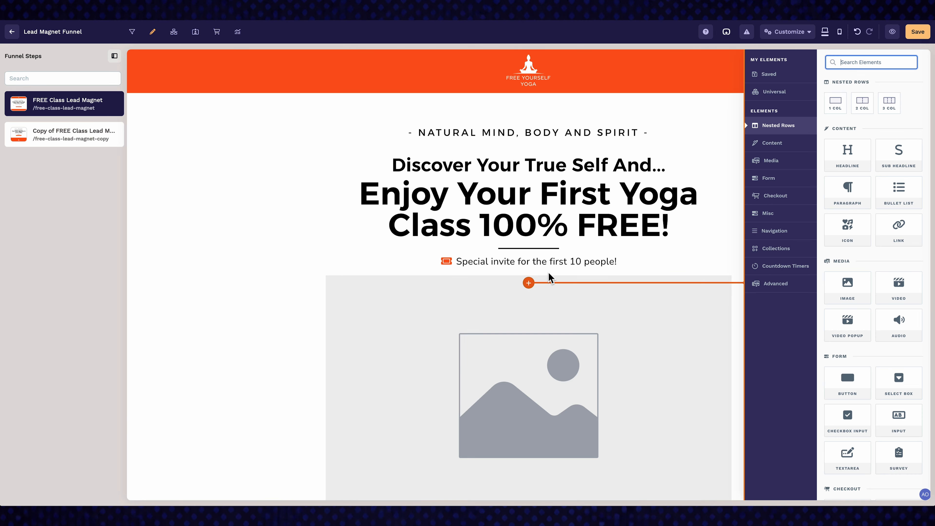
- Replace the placeholder image with the gallery's circular portrait of a smiling man on a blue background
{"action": "left_click", "coordinate": [551, 320]}
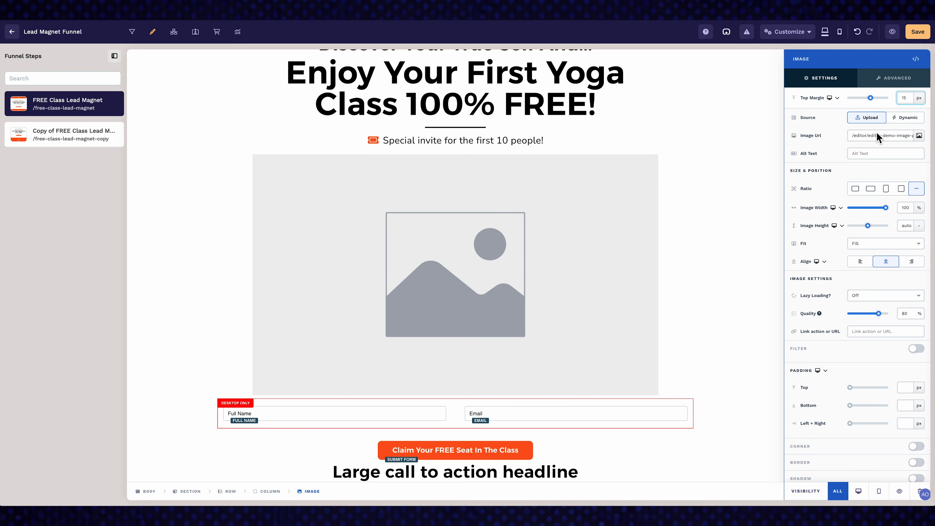
{"action": "left_click", "coordinate": [920, 136]}
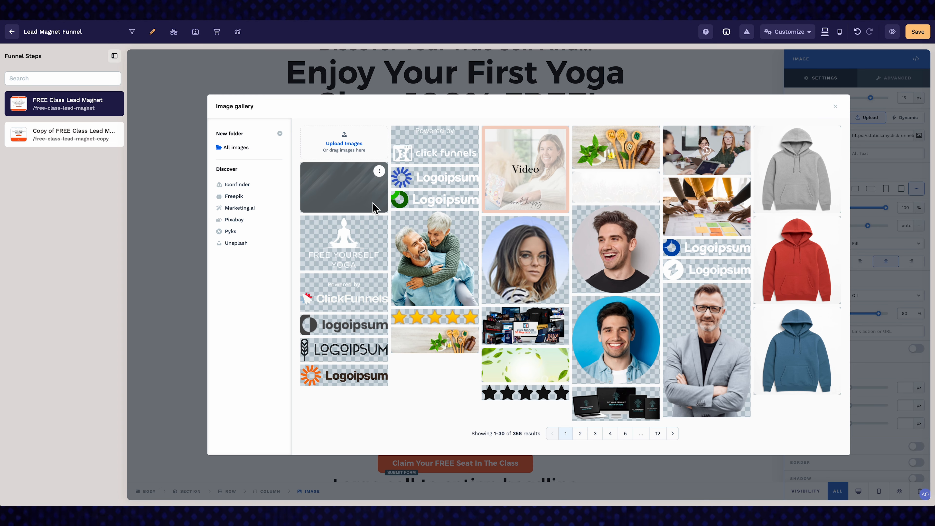
{"action": "left_click", "coordinate": [370, 206]}
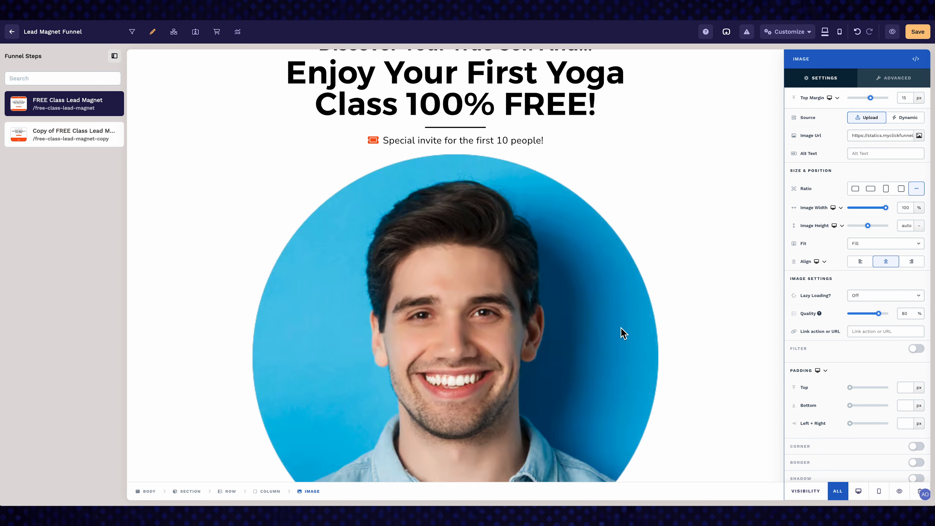
{"action": "left_click", "coordinate": [605, 326]}
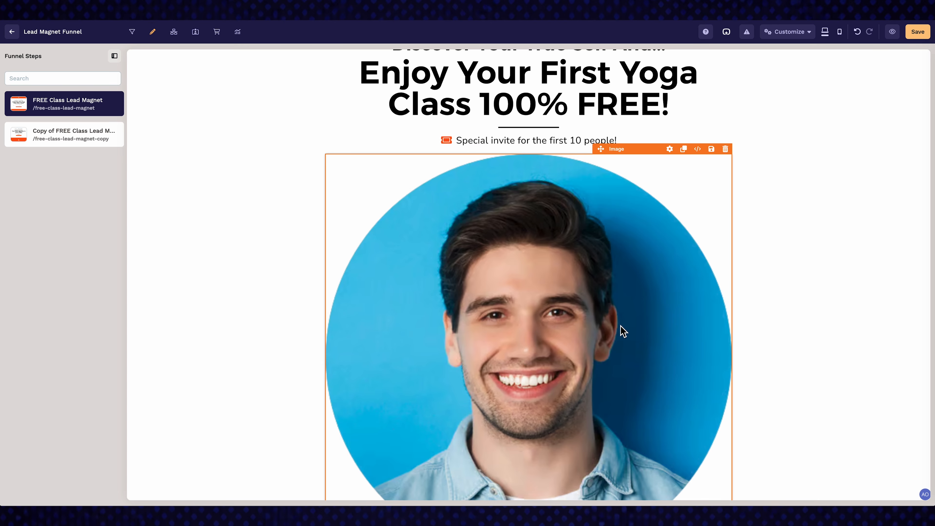
- Set the portrait image's width to about 18%
{"action": "left_click", "coordinate": [621, 326]}
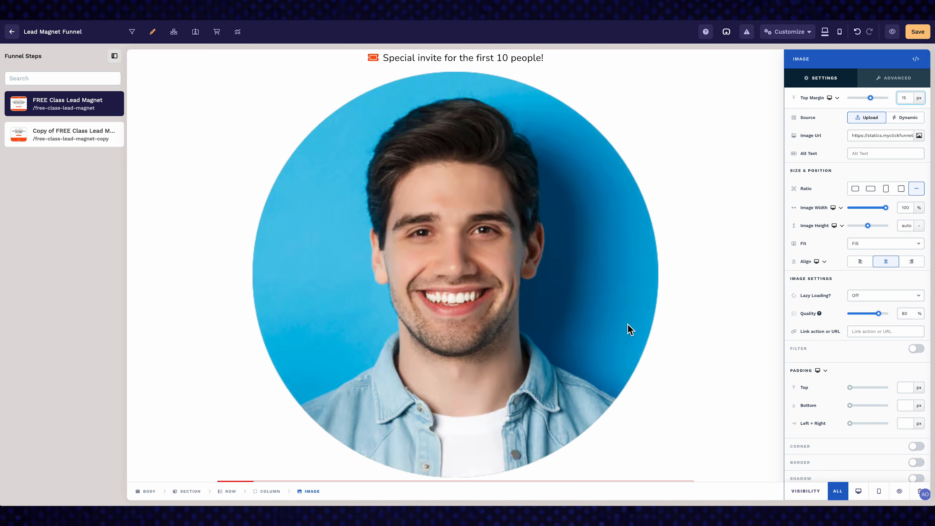
{"action": "left_click_drag", "start_coordinate": [885, 208], "coordinate": [858, 208]}
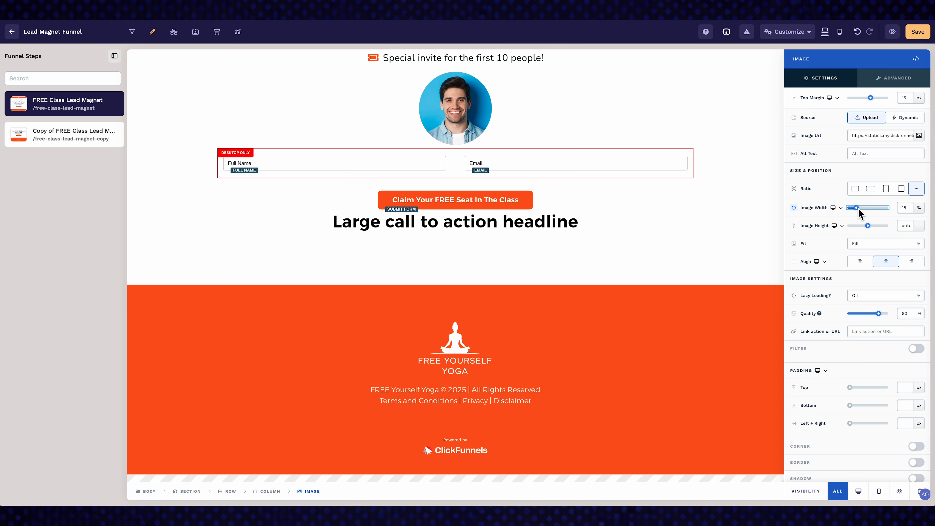
{"action": "left_click", "coordinate": [861, 210]}
- Examine the portrait image's lazy loading choices and link action options, and close its settings
{"action": "scroll", "coordinate": [895, 297], "scroll_direction": "down", "scroll_amount": 1}
{"action": "left_click", "coordinate": [895, 294]}
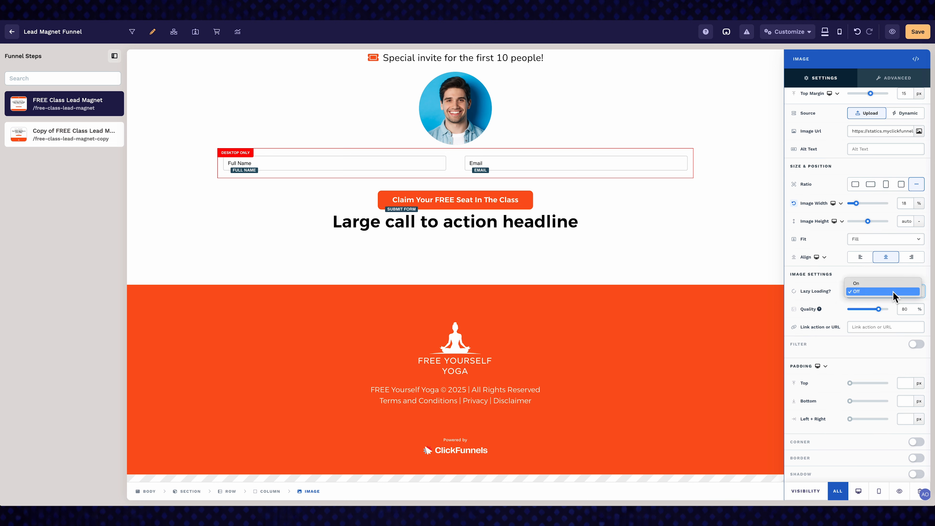
{"action": "left_click", "coordinate": [893, 325]}
{"action": "left_click", "coordinate": [894, 328]}
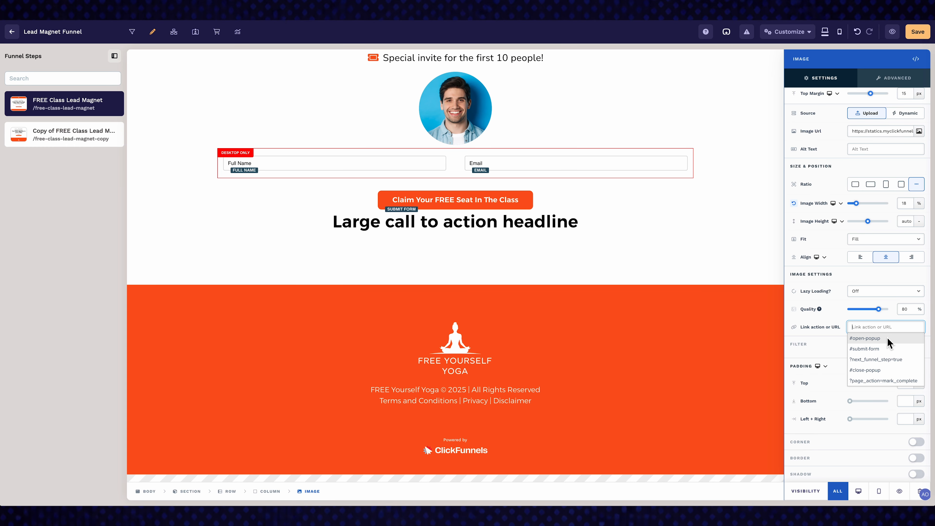
{"action": "left_click", "coordinate": [842, 321]}
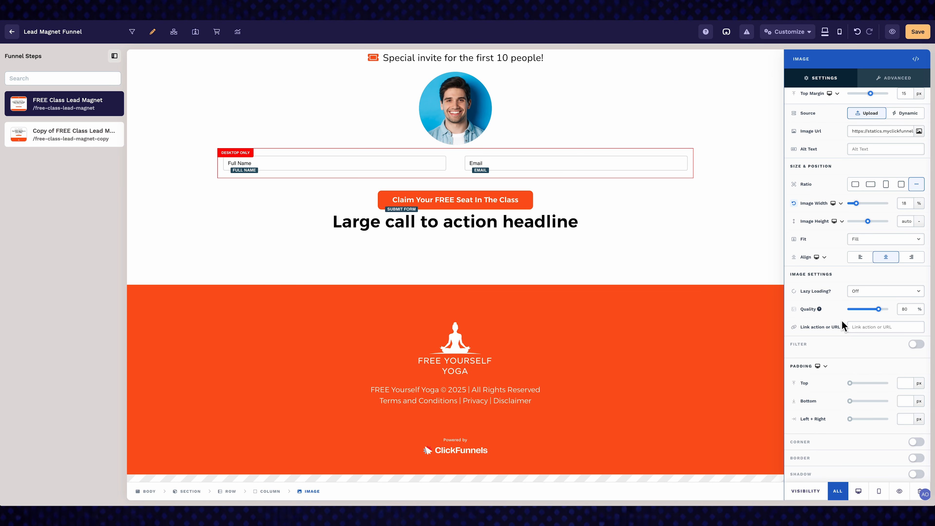
{"action": "left_click", "coordinate": [542, 122]}
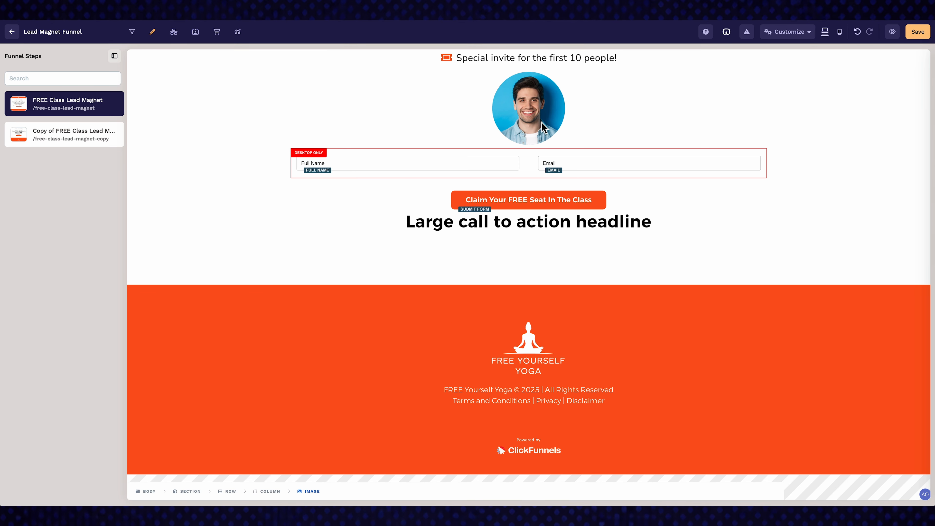
- Add a Video element between the Full Name and Email fields and open its settings
{"action": "left_click", "coordinate": [529, 145]}
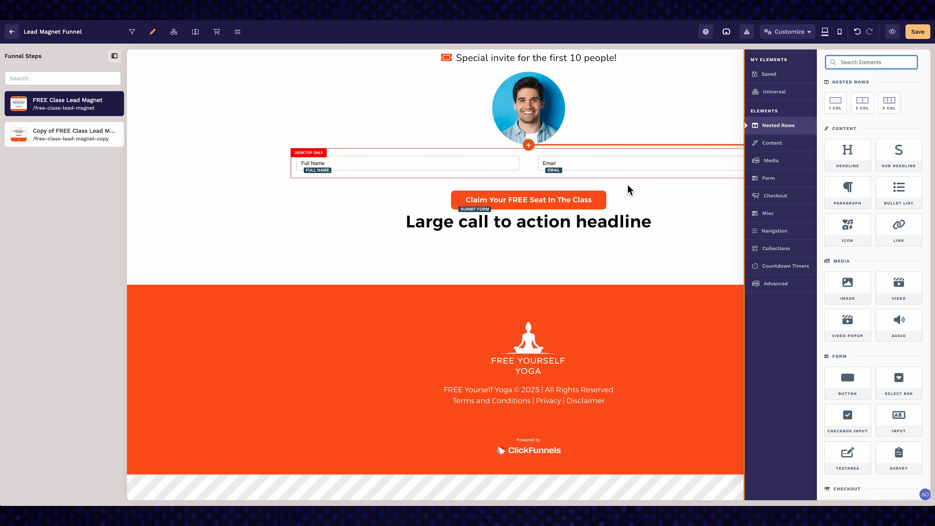
{"action": "left_click_drag", "start_coordinate": [888, 299], "coordinate": [528, 149]}
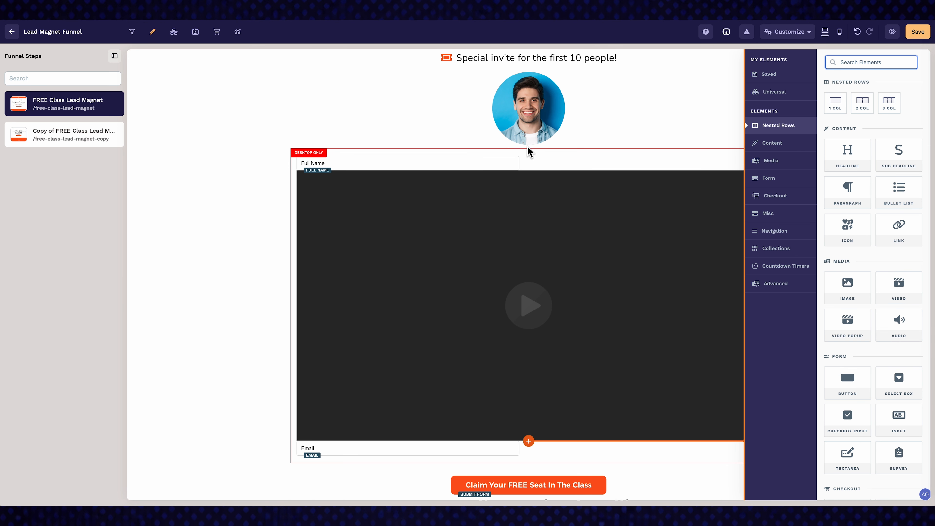
{"action": "left_click", "coordinate": [673, 234]}
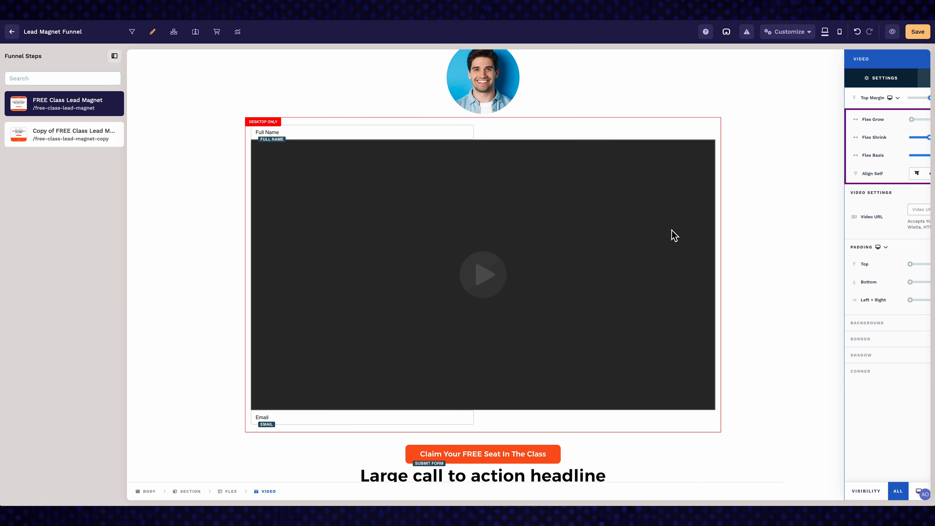
- Paste a YouTube link as the video's URL and look through the remaining video settings
{"action": "left_click", "coordinate": [876, 210]}
{"action": "key", "text": "ctrl+v"}
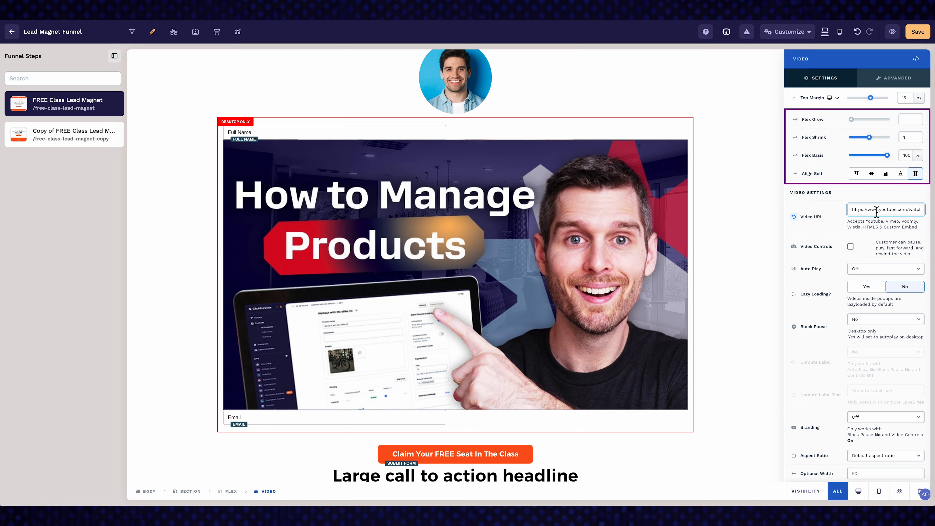
{"action": "scroll", "coordinate": [876, 212], "scroll_direction": "down", "scroll_amount": 4}
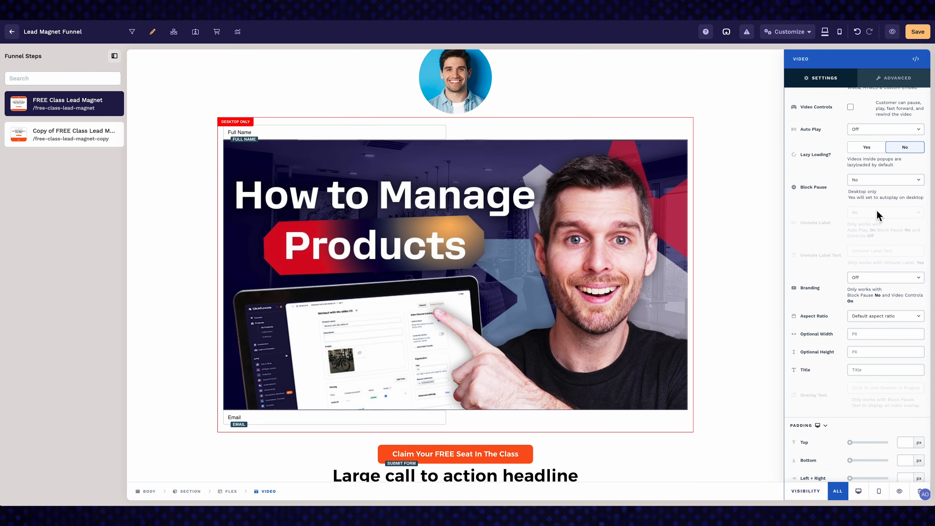
{"action": "scroll", "coordinate": [877, 215], "scroll_direction": "up", "scroll_amount": 3}
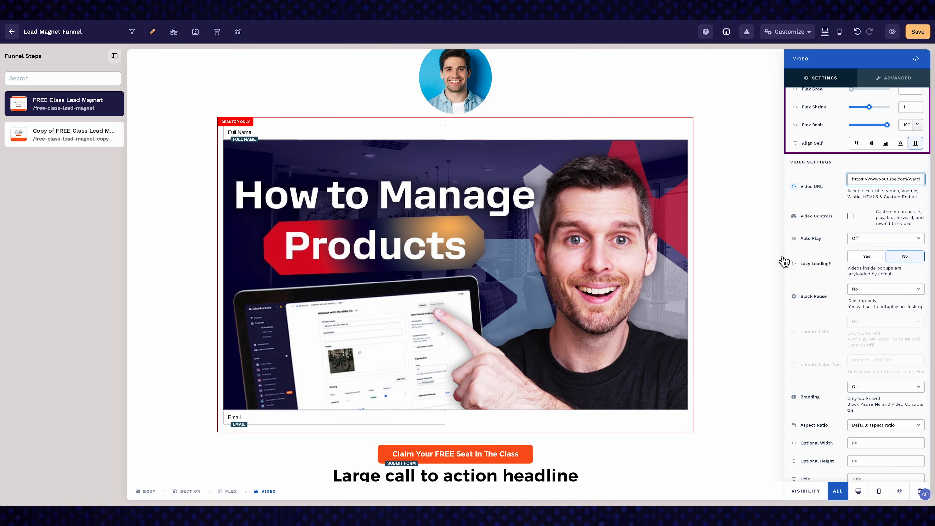
- Close the video settings and delete the Video element from between the Full Name and Email fields
{"action": "left_click", "coordinate": [734, 262]}
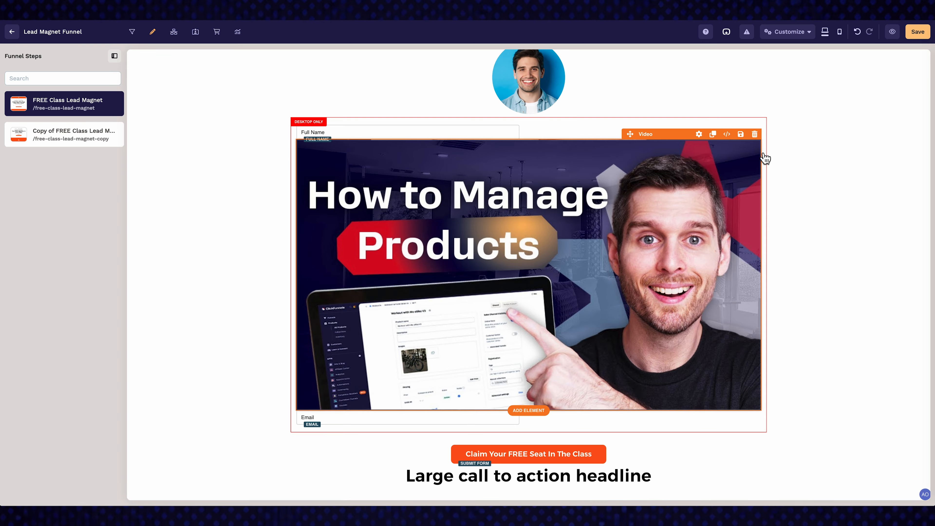
{"action": "left_click", "coordinate": [754, 134]}
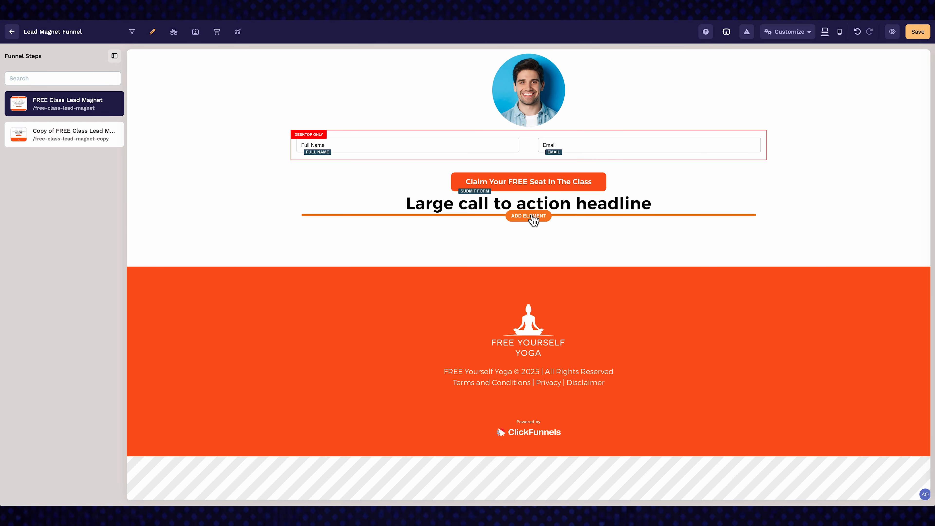
- Add a Button element below the "Large call to action headline" text
{"action": "left_click", "coordinate": [529, 216]}
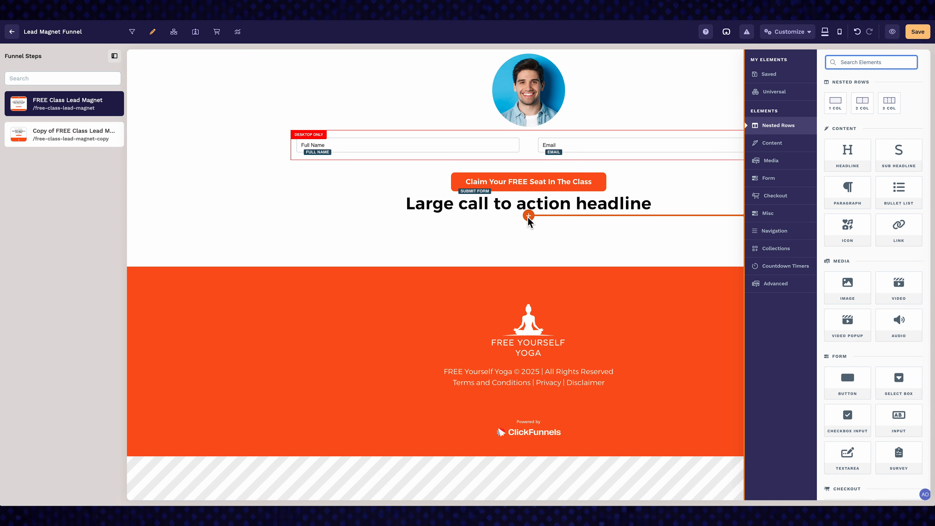
{"action": "type", "text": "button"}
{"action": "left_click_drag", "start_coordinate": [848, 114], "coordinate": [529, 230]}
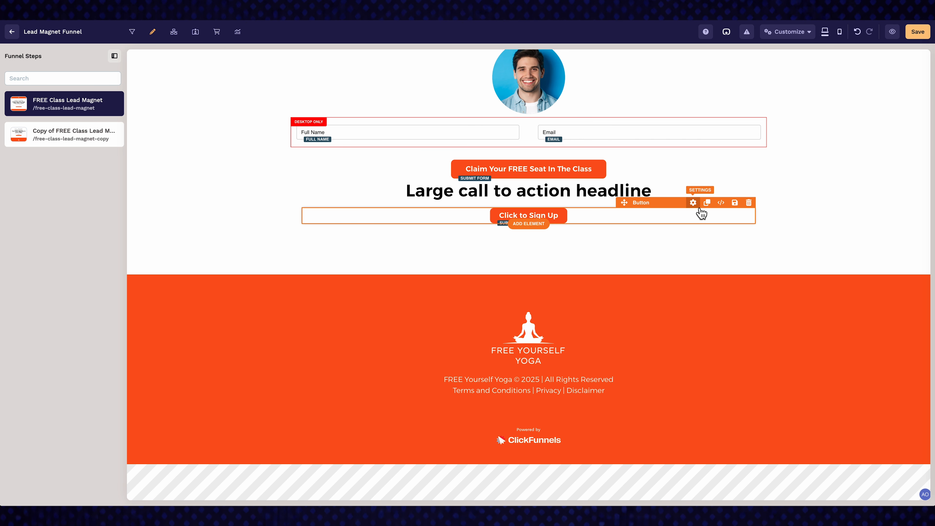
- Examine the "Click to Sign Up" button's settings and its on-click action choices, and close them
{"action": "left_click", "coordinate": [694, 202]}
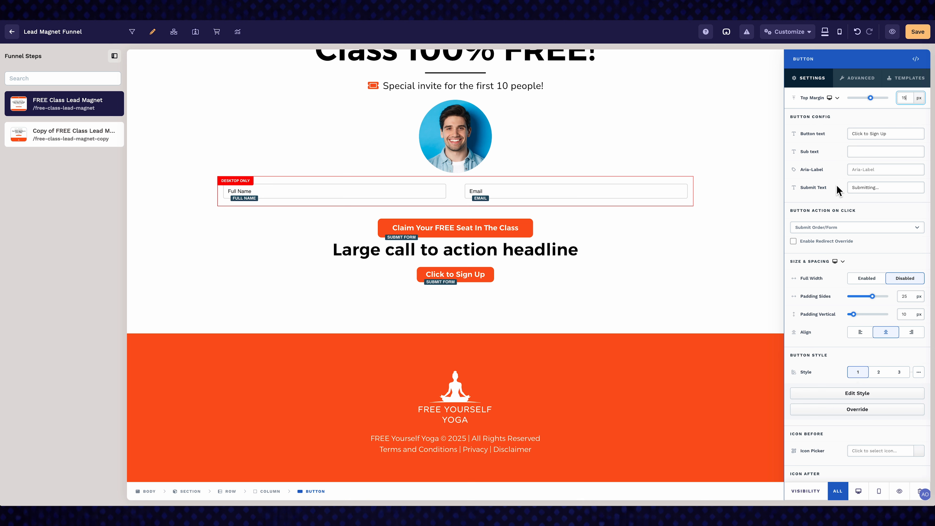
{"action": "left_click", "coordinate": [917, 229]}
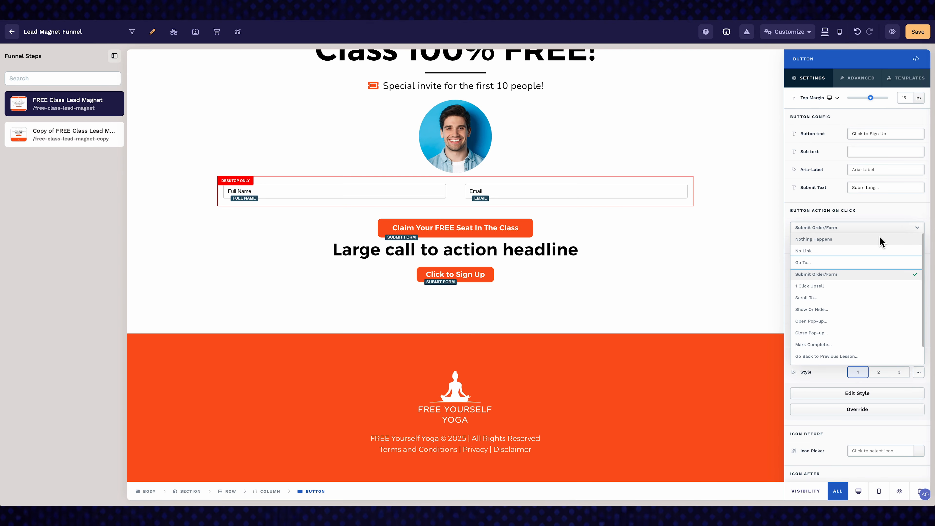
{"action": "left_click", "coordinate": [890, 215]}
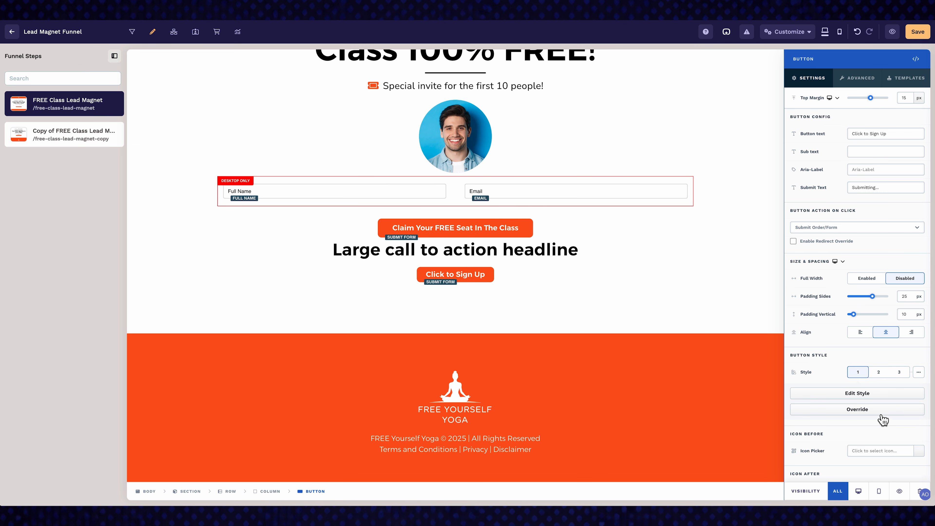
{"action": "left_click", "coordinate": [729, 250]}
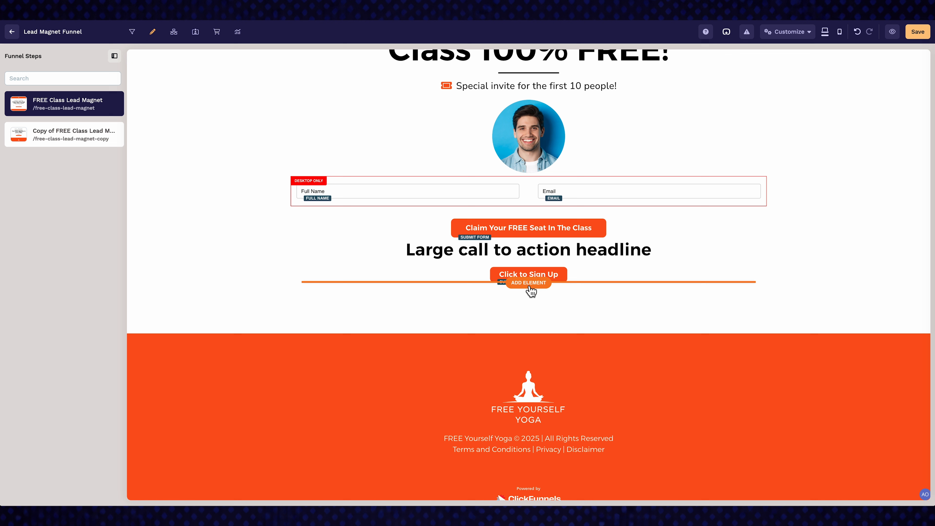
- Add a Checkout element below the "Click to Sign Up" button
{"action": "left_click", "coordinate": [526, 283]}
{"action": "type", "text": "checkout"}
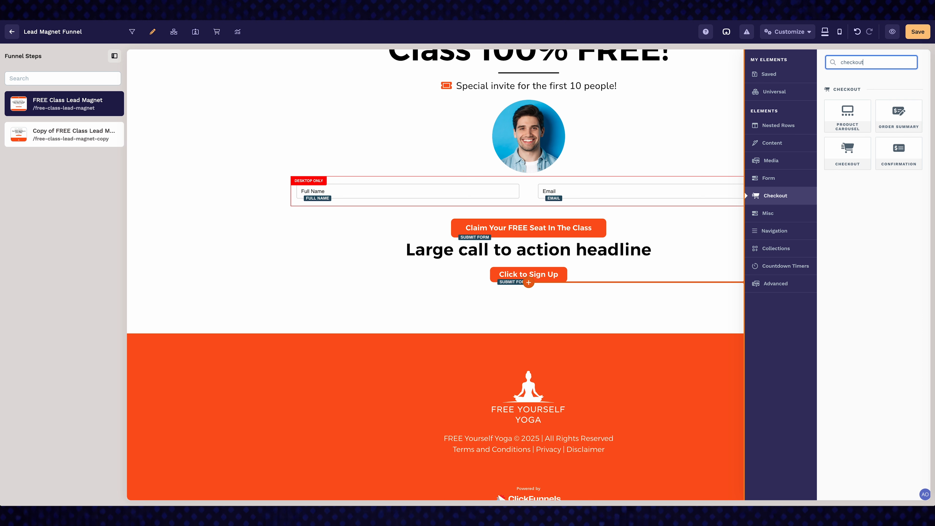
{"action": "left_click", "coordinate": [861, 162]}
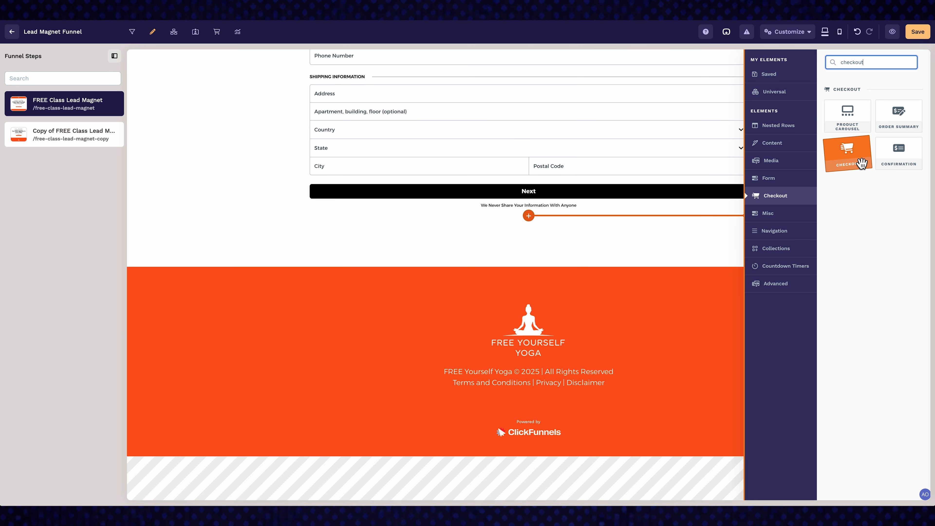
{"action": "left_click", "coordinate": [582, 170]}
- Examine the Checkout element's settings, including its Checkout Steps options, and close them
{"action": "scroll", "coordinate": [585, 172], "scroll_direction": "up", "scroll_amount": 1}
{"action": "scroll", "coordinate": [585, 172], "scroll_direction": "up", "scroll_amount": 3}
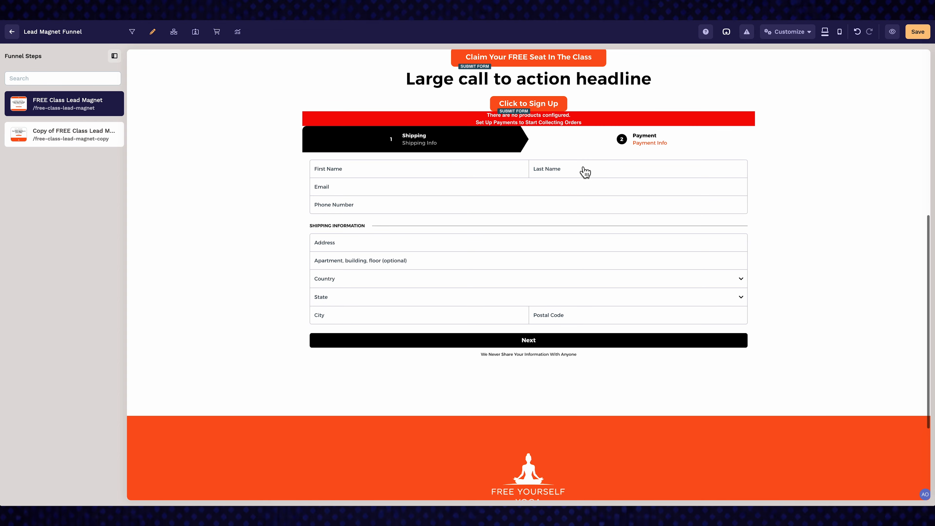
{"action": "left_click", "coordinate": [694, 107]}
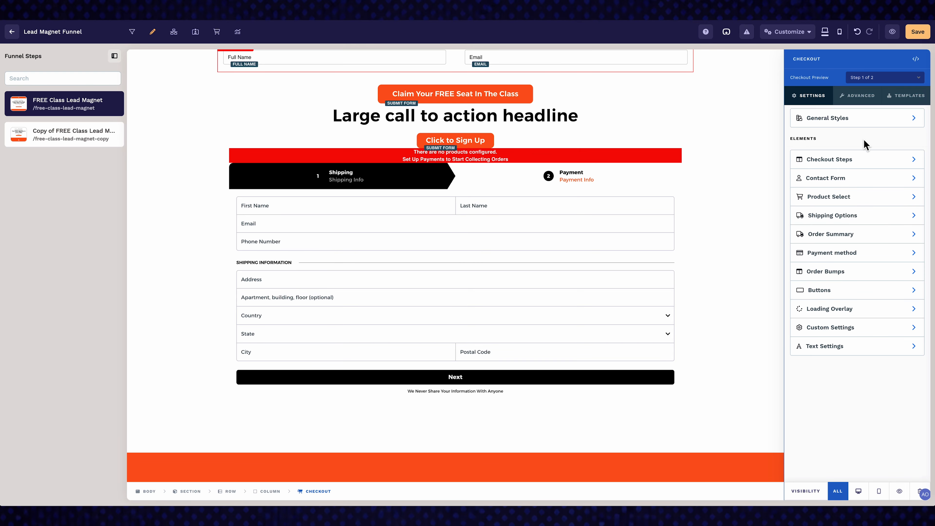
{"action": "left_click", "coordinate": [863, 162]}
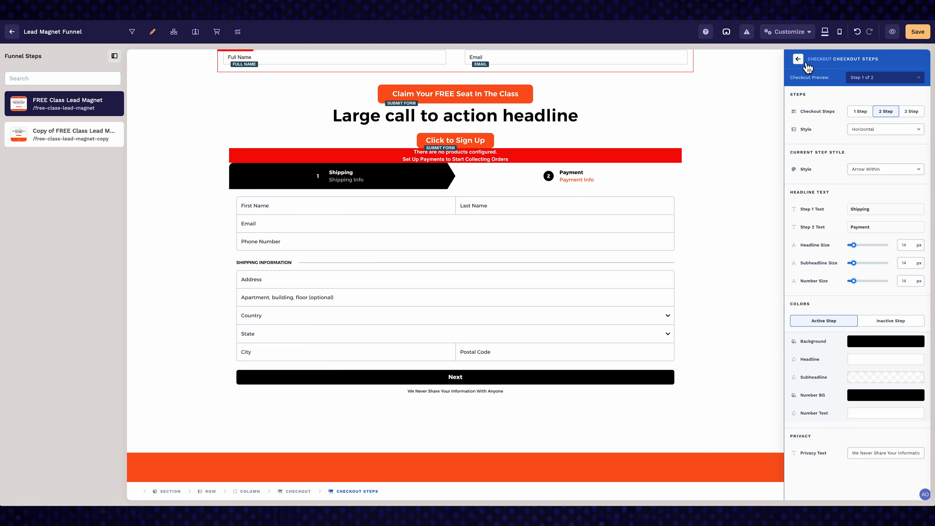
{"action": "left_click", "coordinate": [799, 60]}
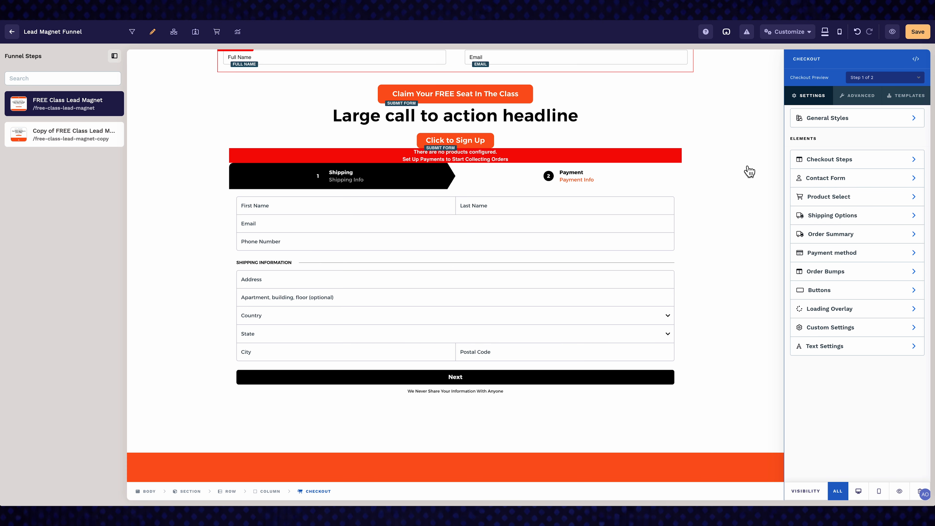
{"action": "left_click", "coordinate": [749, 147]}
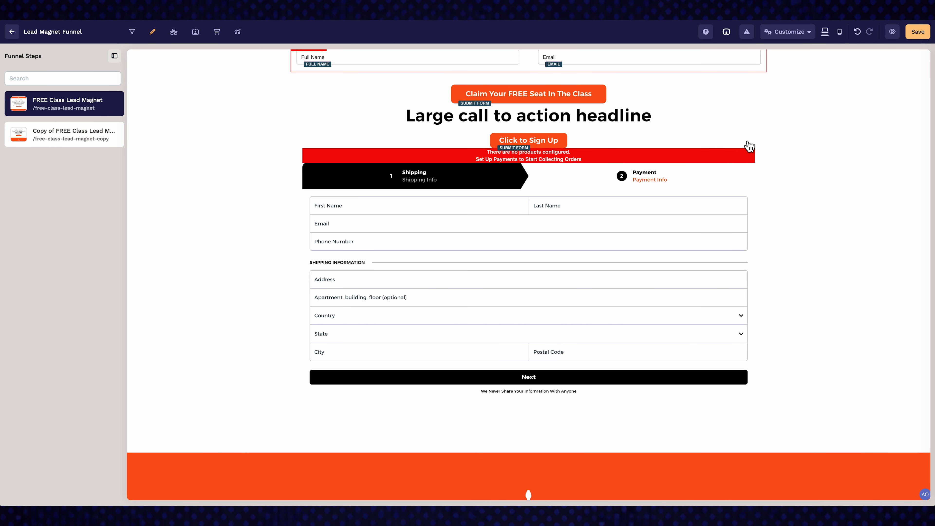
- Save the page, view the Copy of FREE Class Lead Magnet page, and return to FREE Class Lead Magnet
{"action": "left_click", "coordinate": [917, 36]}
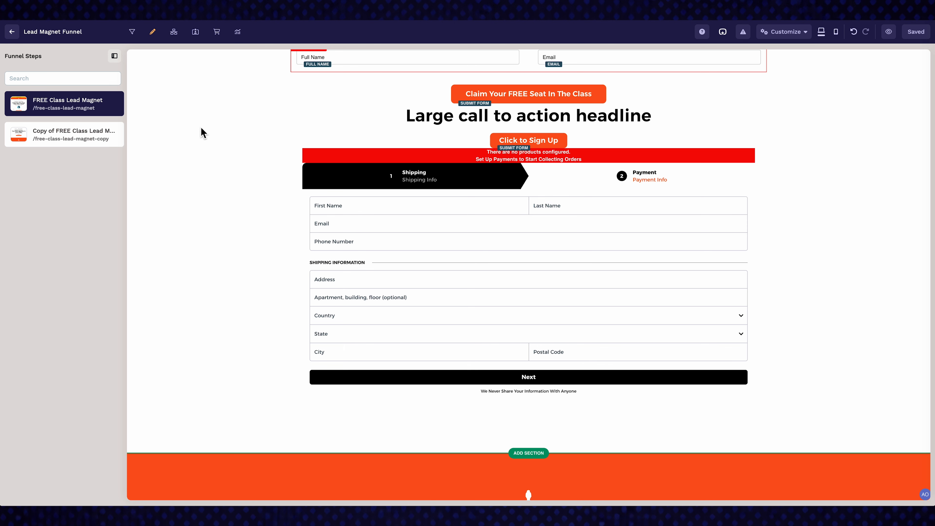
{"action": "left_click", "coordinate": [65, 138]}
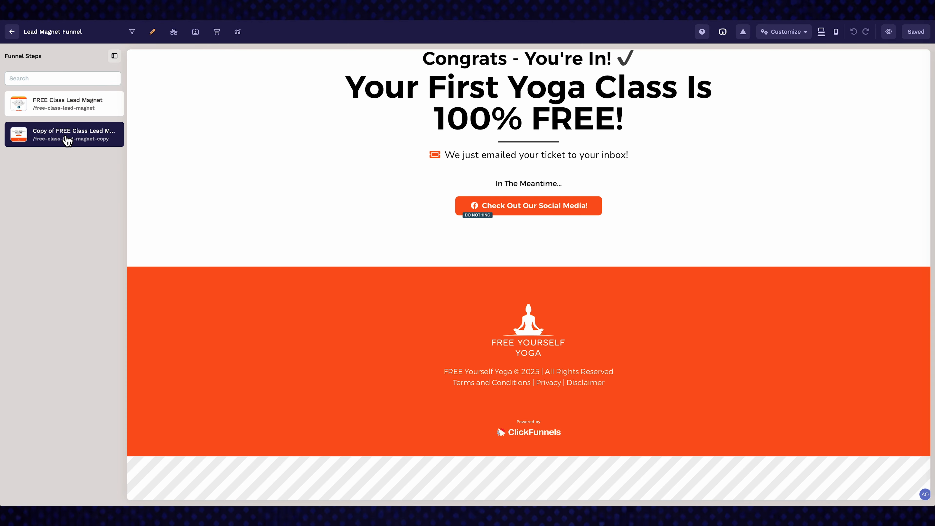
{"action": "left_click", "coordinate": [68, 112]}
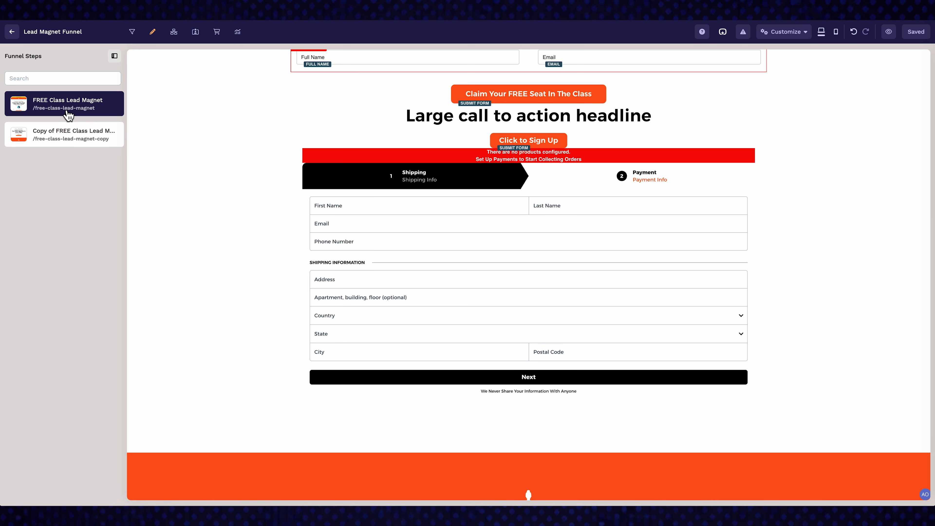
- Leave the page editor and open the settings of Lead Magnet Funnel from its overview
{"action": "left_click", "coordinate": [16, 33]}
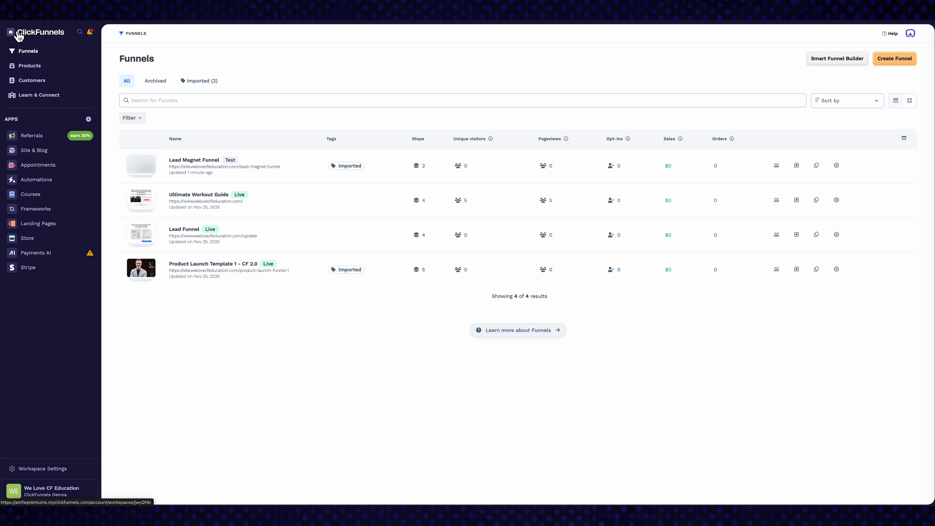
{"action": "left_click", "coordinate": [211, 165]}
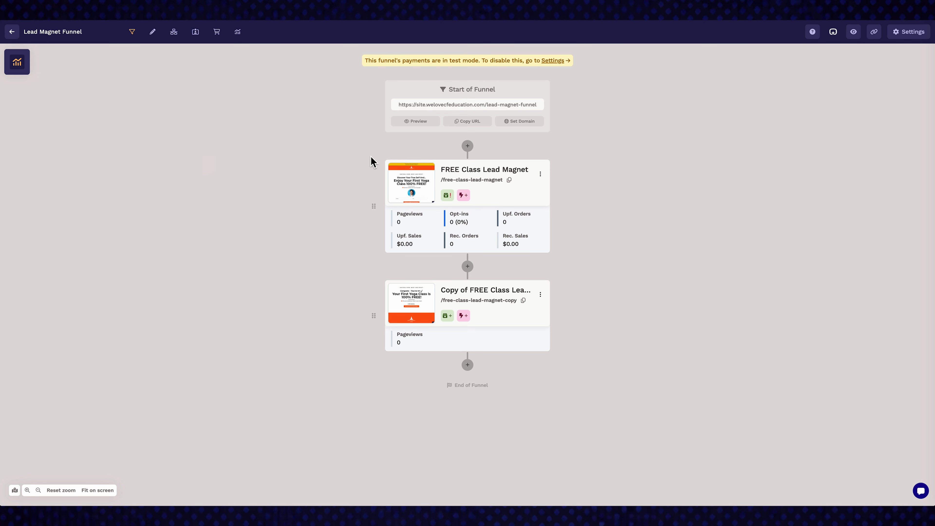
{"action": "left_click", "coordinate": [903, 38]}
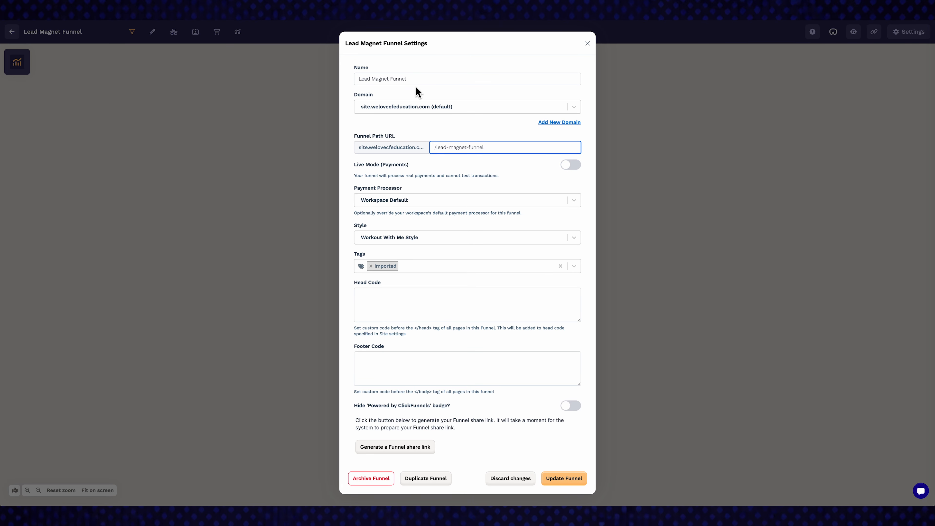
- Change the funnel's name to "Example Funnel"
{"action": "left_click", "coordinate": [417, 79]}
{"action": "key", "text": "ctrl+a"}
{"action": "type", "text": "Example Funnel"}
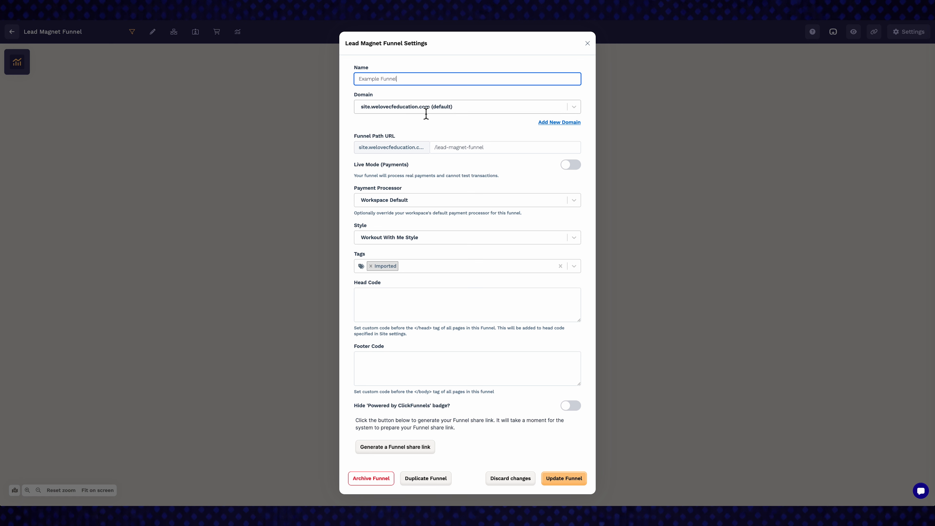
{"action": "left_click", "coordinate": [441, 125]}
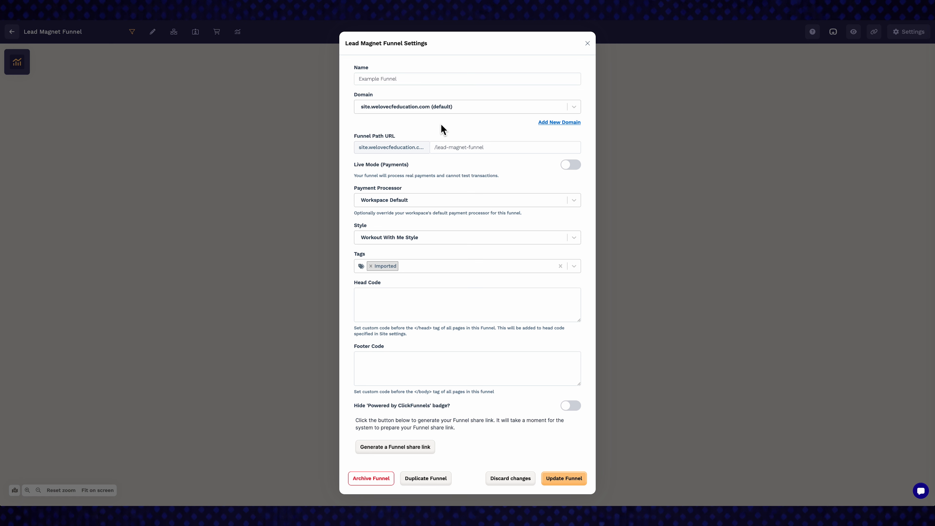
- Set the funnel path URL to /example-funnel and save the funnel settings
{"action": "left_click_drag", "start_coordinate": [488, 148], "coordinate": [438, 148]}
{"action": "type", "text": "ex"}
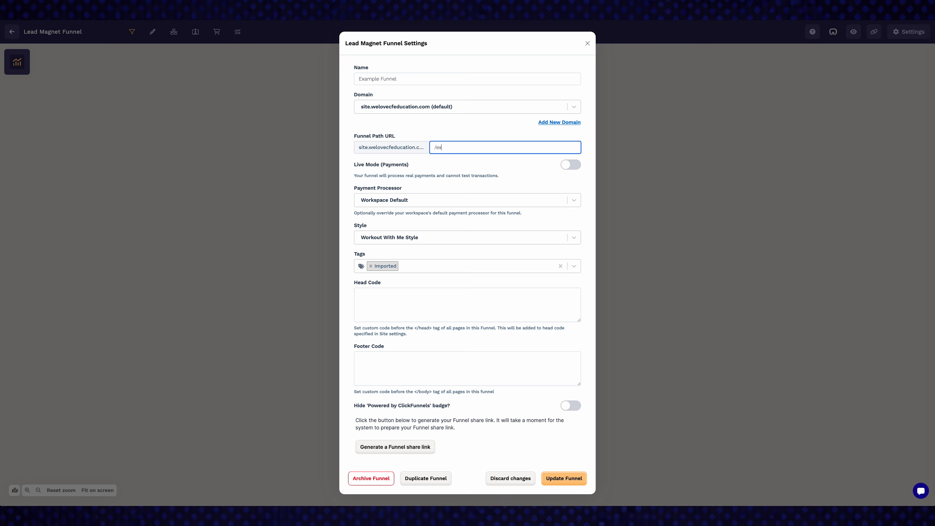
{"action": "type", "text": "ample-funnel"}
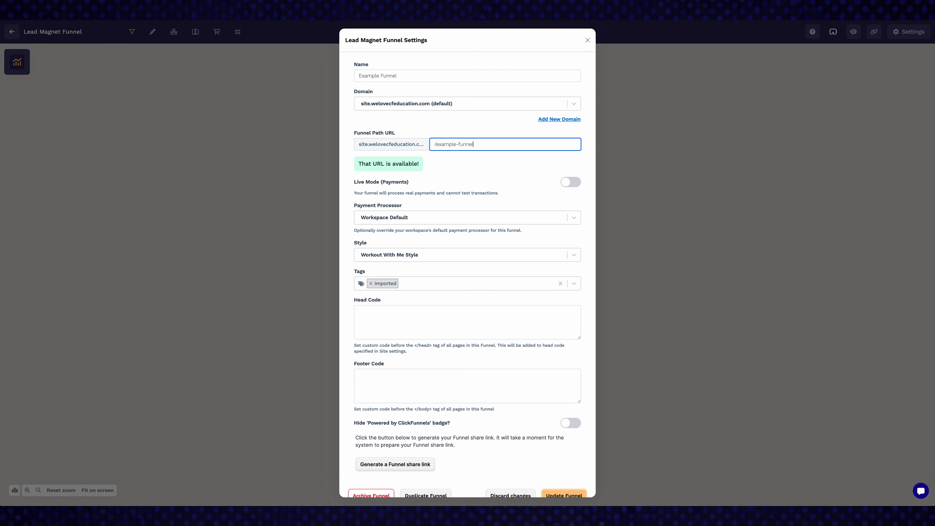
{"action": "scroll", "coordinate": [438, 151], "scroll_direction": "down", "scroll_amount": 1}
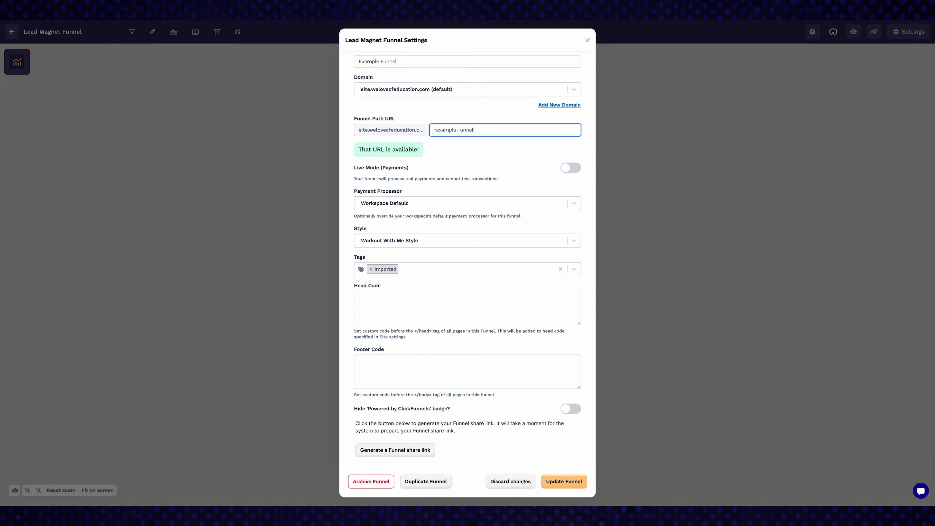
{"action": "left_click", "coordinate": [569, 486]}
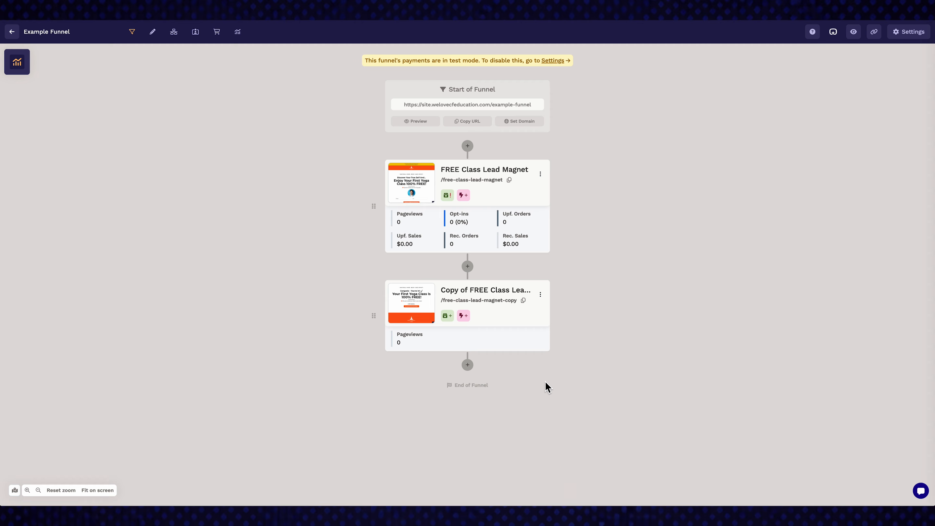
- View the funnel's live opt-in page from header to footer in a separate browser tab, and return to the funnel overview
{"action": "left_click", "coordinate": [486, 125]}
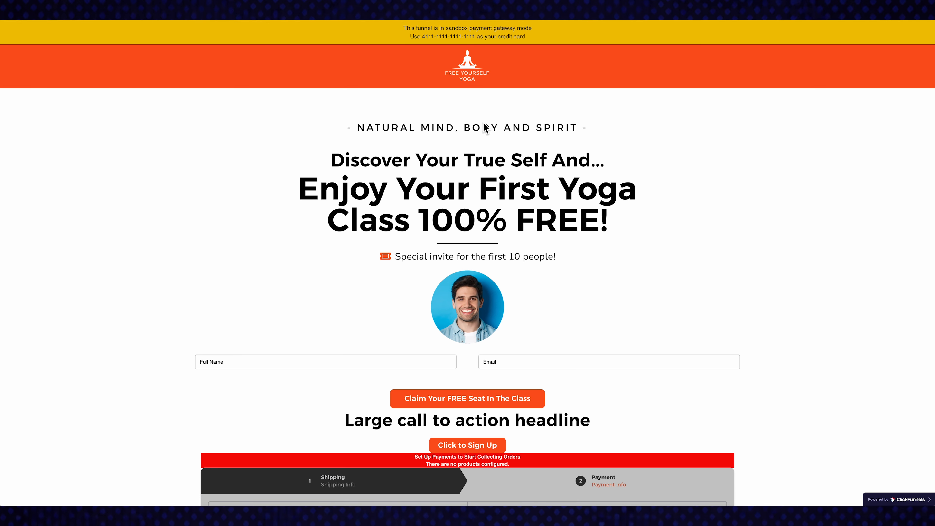
{"action": "scroll", "coordinate": [485, 125], "scroll_direction": "down", "scroll_amount": 7}
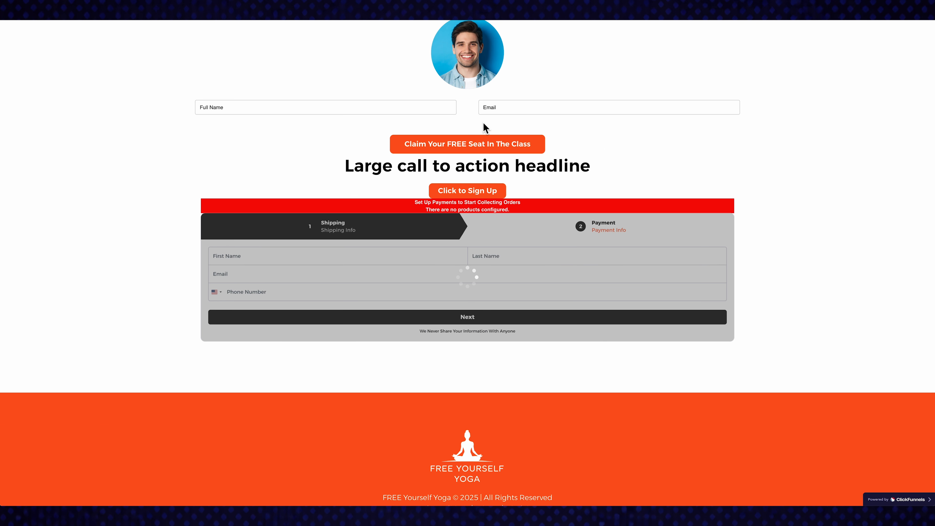
{"action": "scroll", "coordinate": [483, 125], "scroll_direction": "up", "scroll_amount": 7}
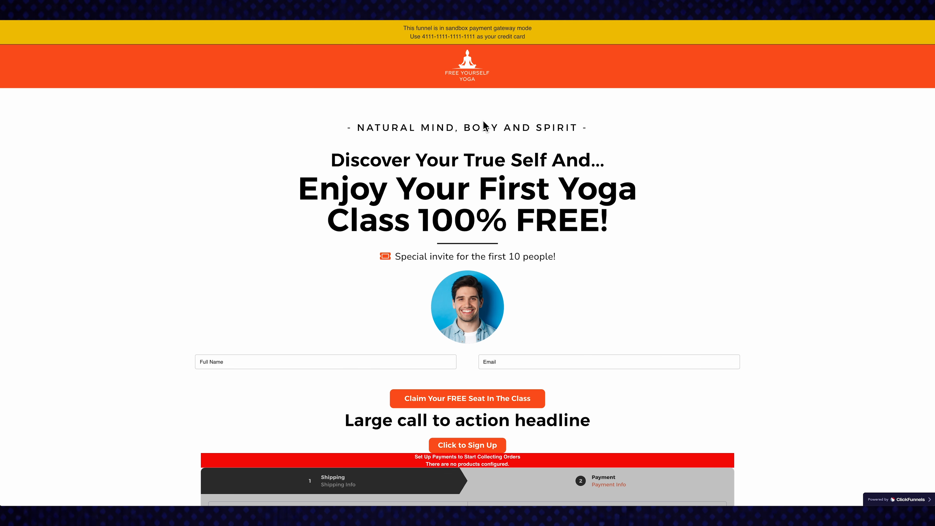
{"action": "key", "text": "ctrl+shift+Tab"}
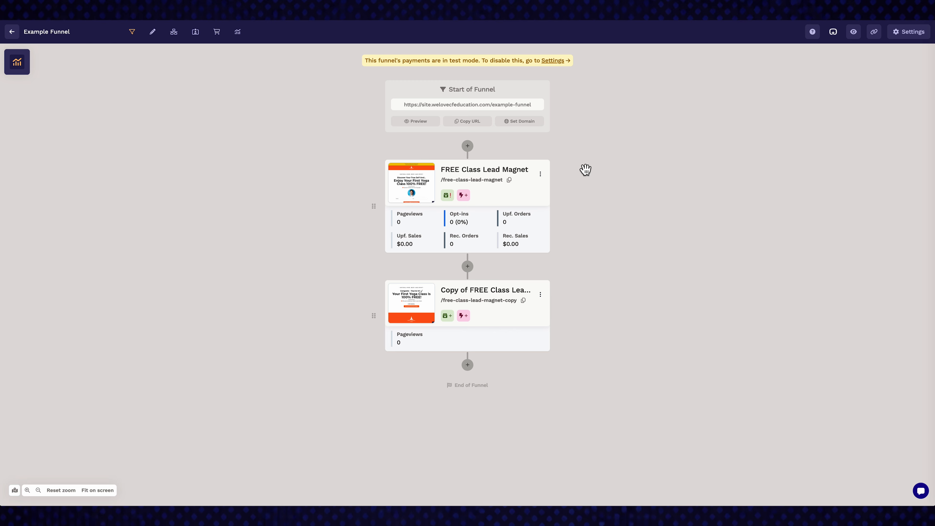
- Examine the FREE Class Lead Magnet page's action options and page settings, and close the settings without changes
{"action": "left_click", "coordinate": [541, 176]}
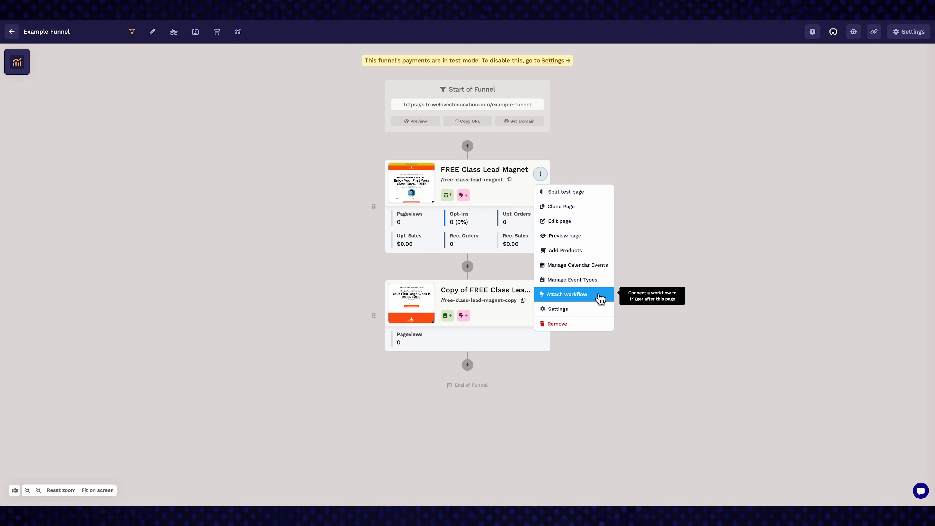
{"action": "left_click", "coordinate": [594, 310]}
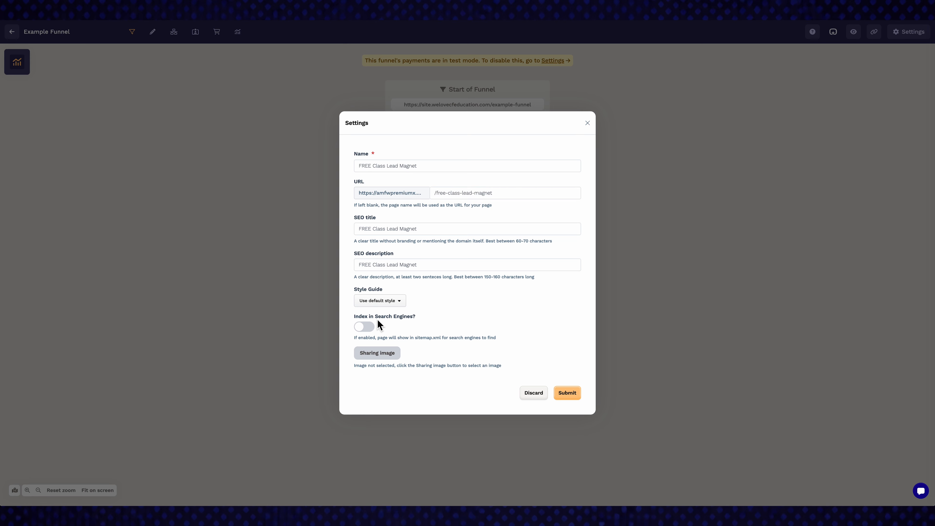
{"action": "left_click", "coordinate": [588, 123]}
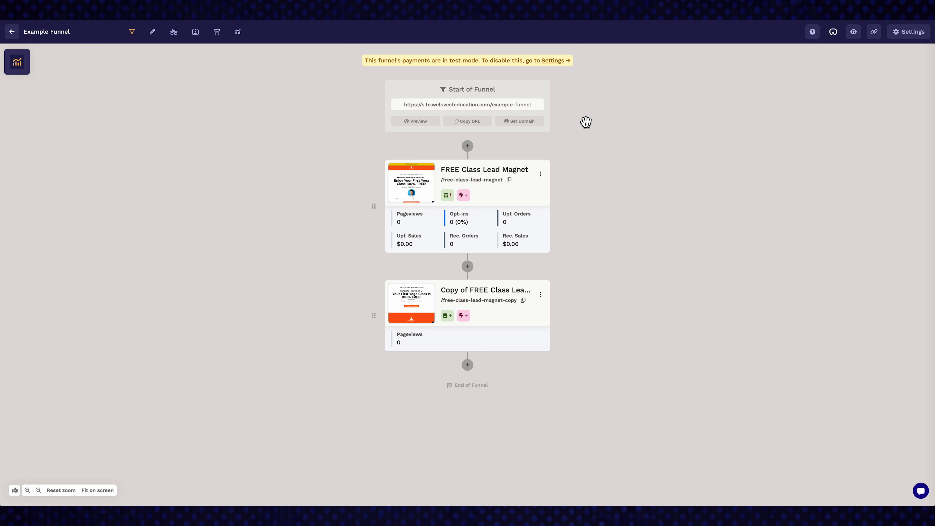
- Show the funnel's statistics summary on the overview
{"action": "left_click", "coordinate": [18, 66]}
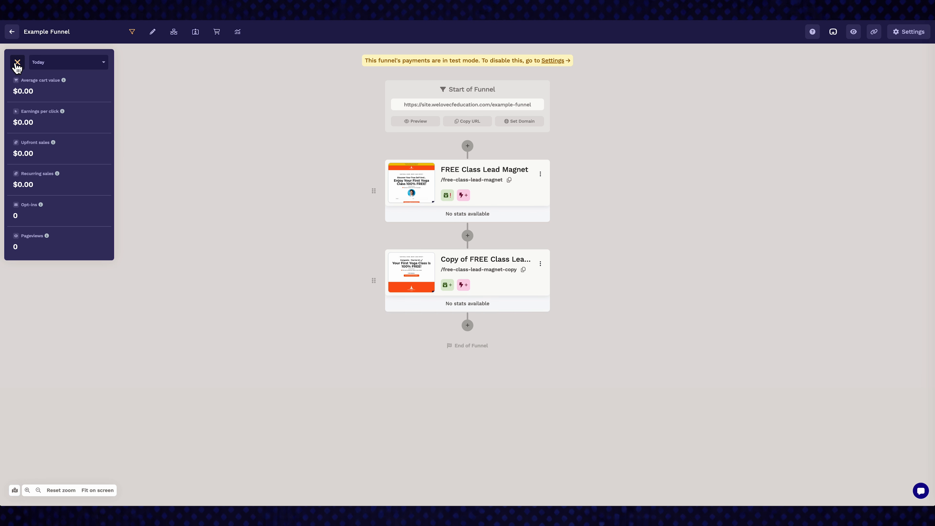
- Check the date range options of the funnel's statistics summary, and open the full analytics for Example Funnel
{"action": "left_click", "coordinate": [108, 66]}
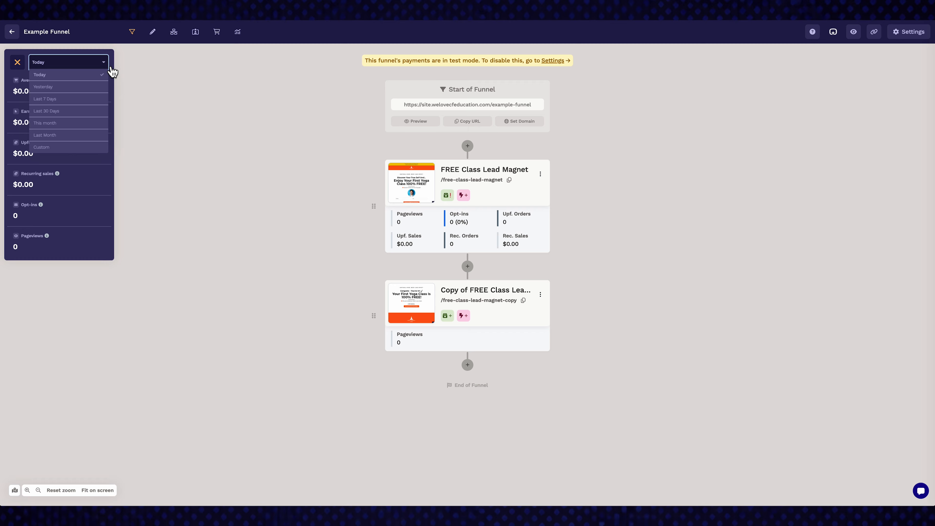
{"action": "left_click", "coordinate": [111, 68]}
{"action": "left_click", "coordinate": [242, 36]}
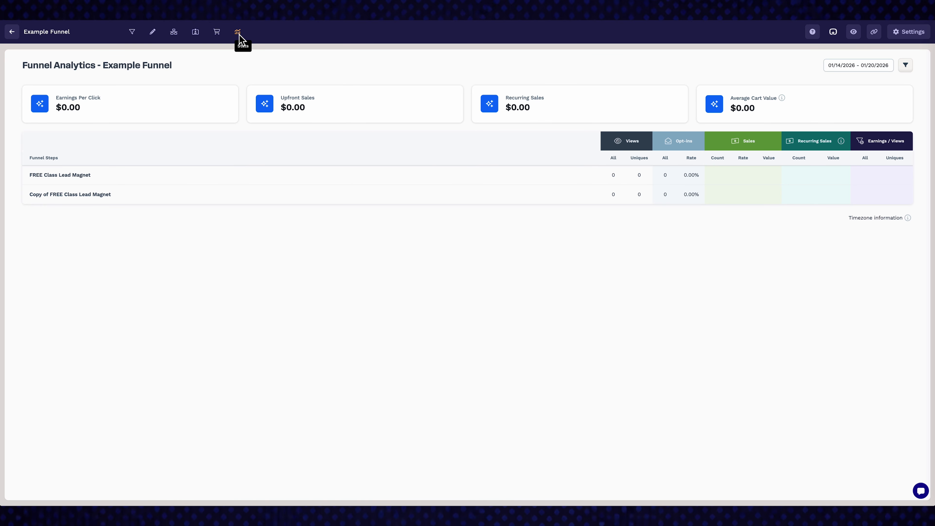
- Leave the funnel for the workspace home page and open the list of all products
{"action": "left_click", "coordinate": [14, 34]}
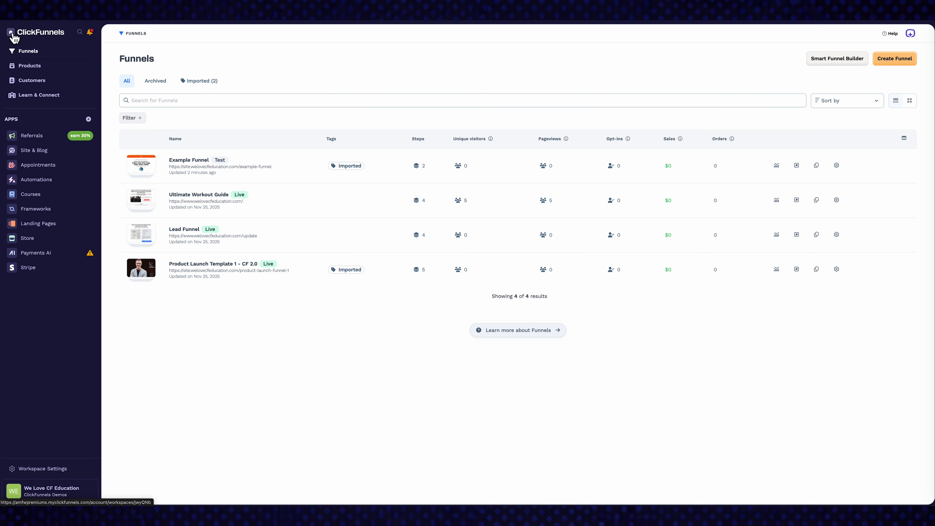
{"action": "left_click", "coordinate": [12, 34]}
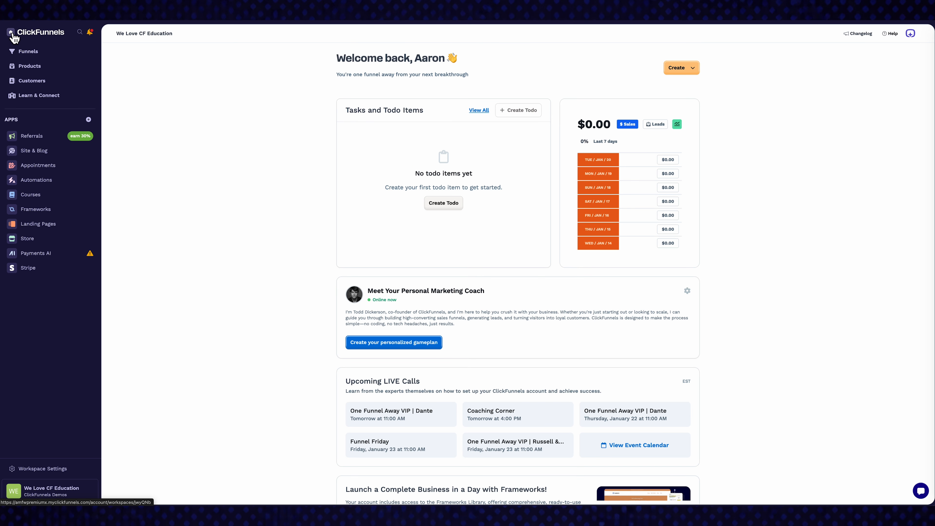
{"action": "left_click", "coordinate": [61, 70]}
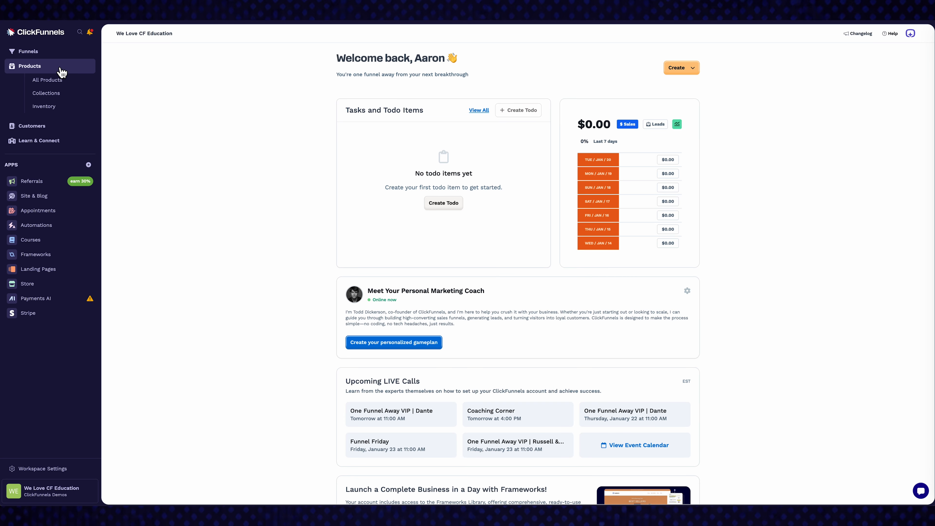
{"action": "left_click", "coordinate": [74, 85]}
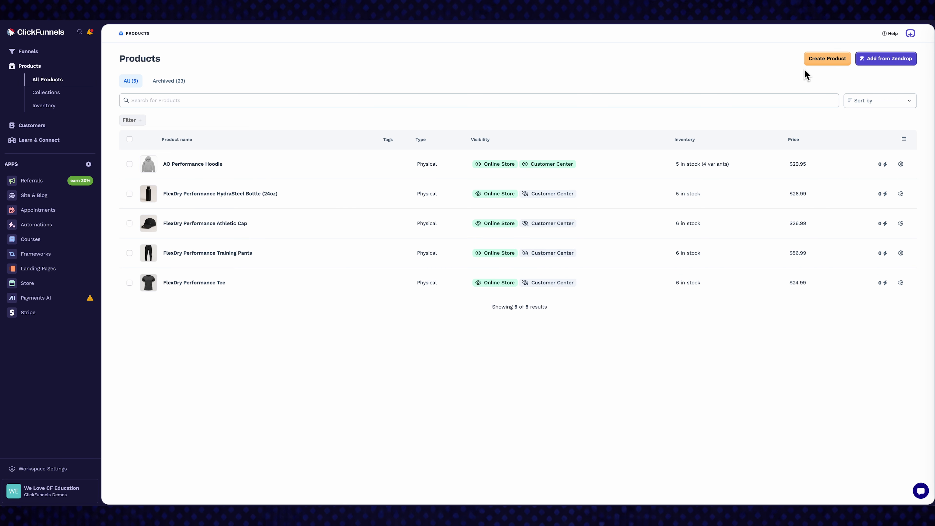
- Create a digital product named Example Product
{"action": "left_click", "coordinate": [818, 67]}
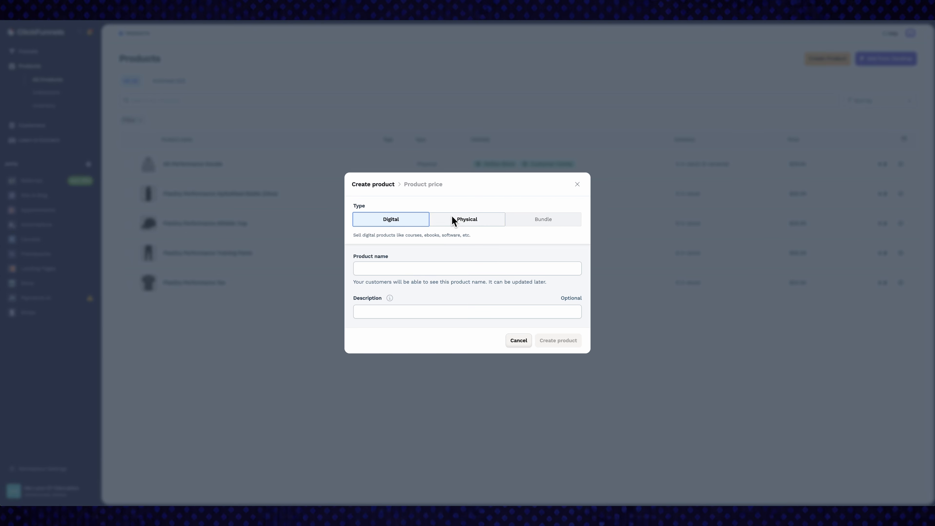
{"action": "left_click", "coordinate": [449, 271]}
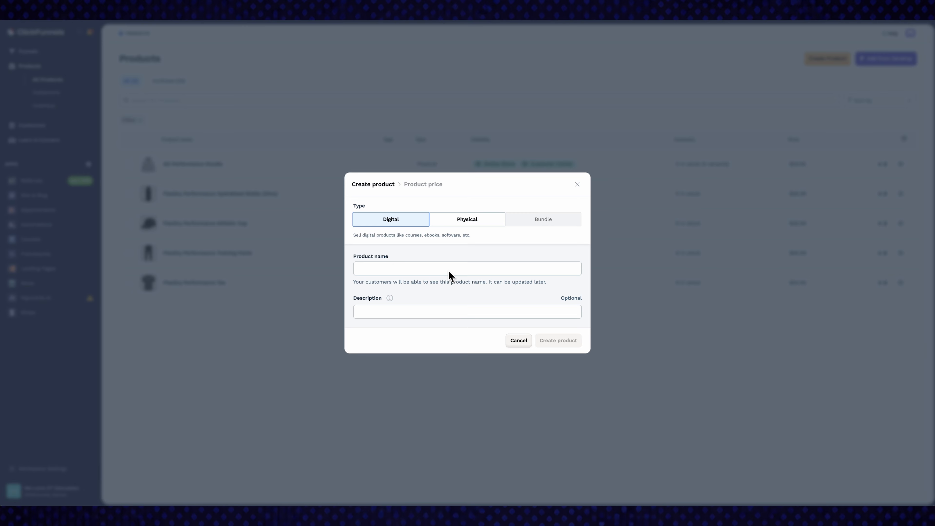
{"action": "type", "text": "Example Product"}
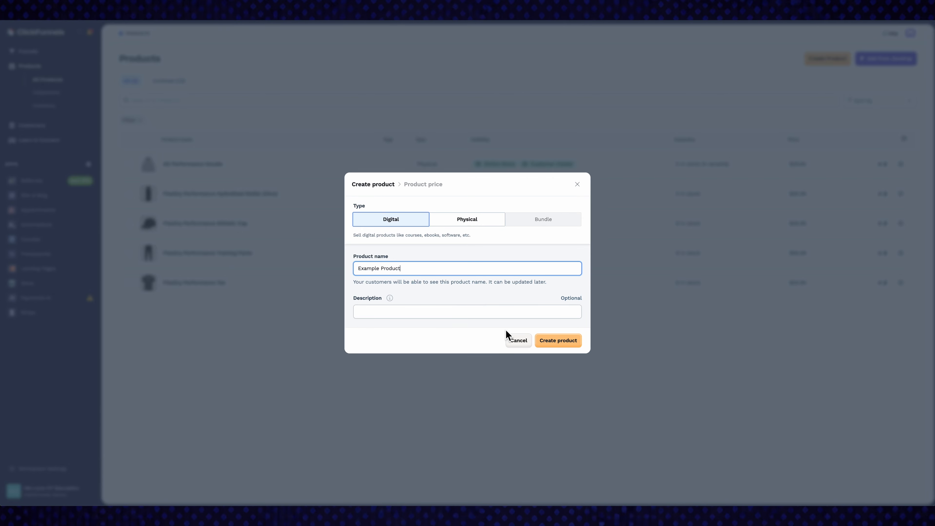
{"action": "left_click", "coordinate": [550, 346]}
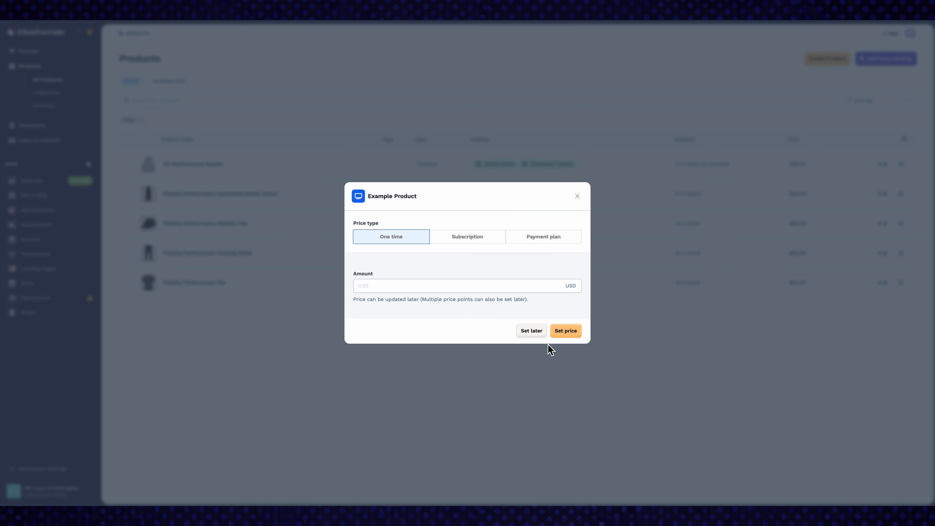
- Set a one-time price of 19.99 USD for the new product
{"action": "left_click", "coordinate": [485, 290]}
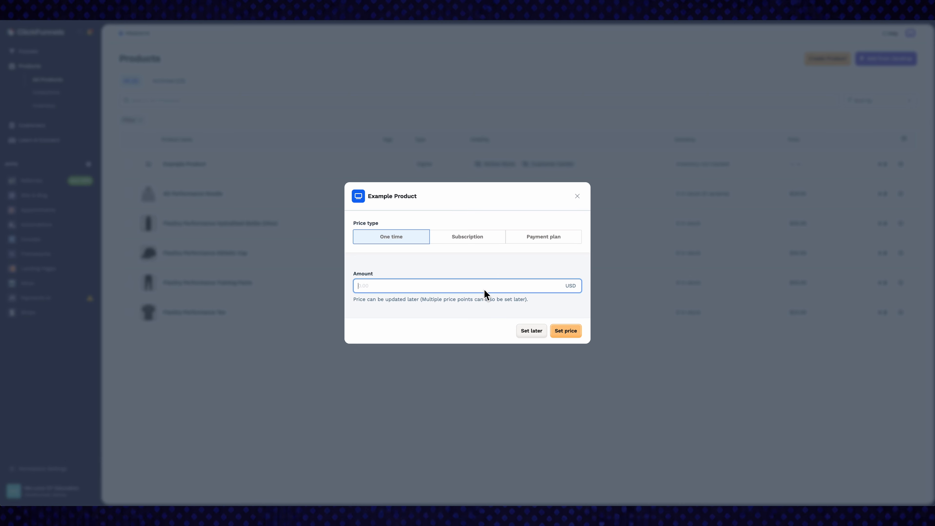
{"action": "type", "text": "19.99"}
{"action": "left_click", "coordinate": [565, 331]}
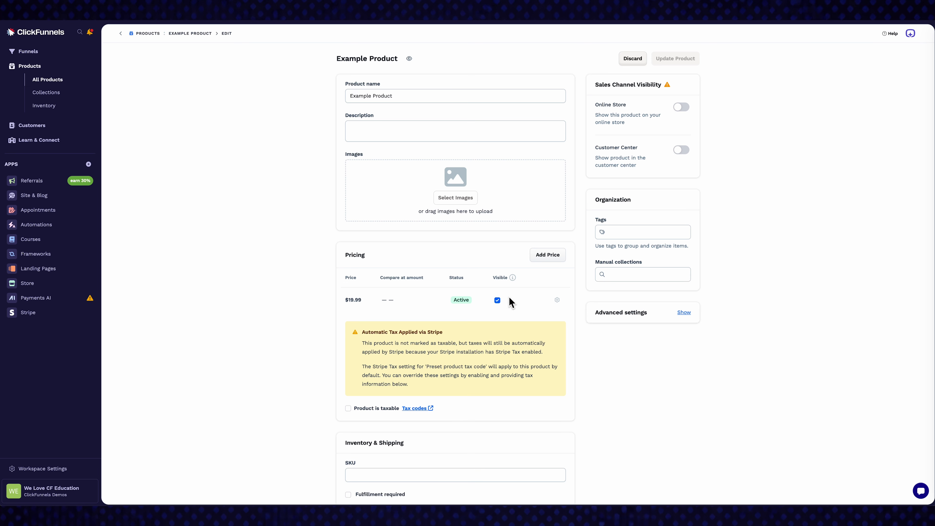
- Examine the FlexDry Performance HydraSteel Bottle's product settings from images and pricing to sharing, and return to the product list without changes
{"action": "left_click", "coordinate": [149, 33]}
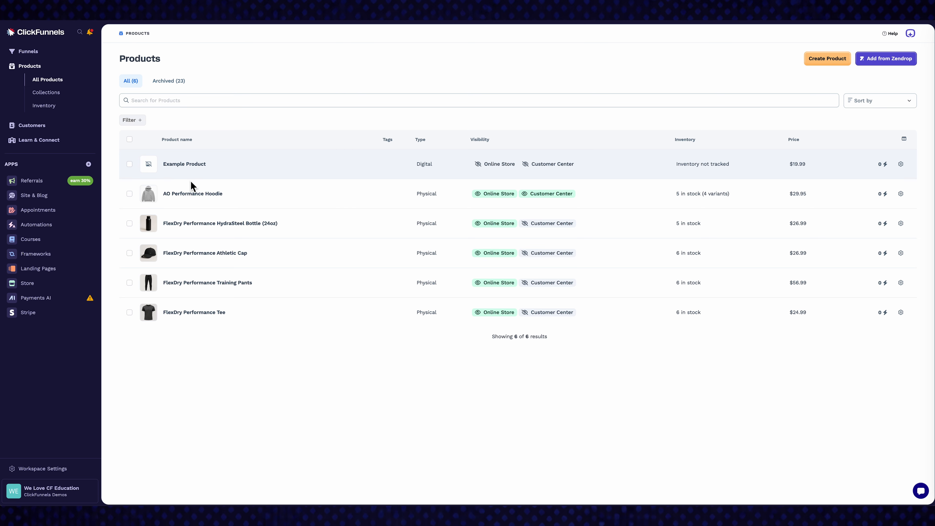
{"action": "left_click", "coordinate": [233, 227]}
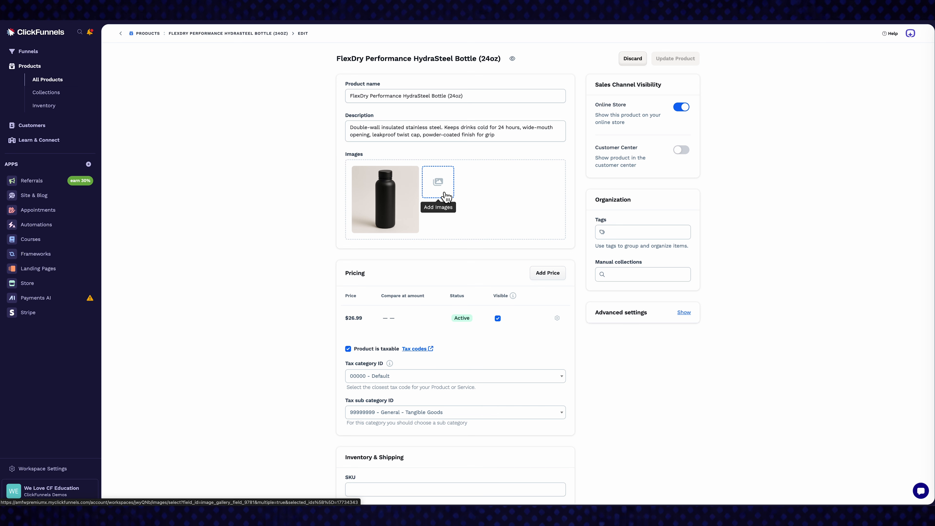
{"action": "scroll", "coordinate": [445, 197], "scroll_direction": "down", "scroll_amount": 3}
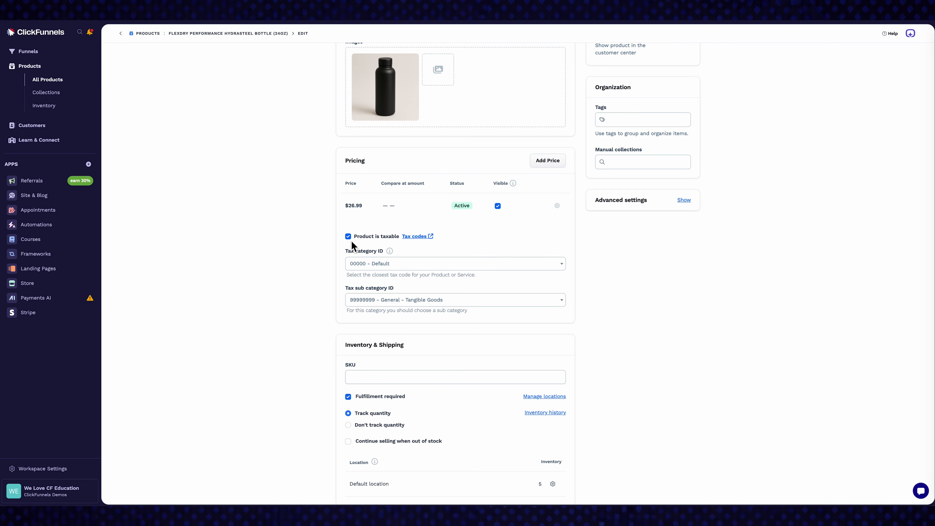
{"action": "scroll", "coordinate": [352, 243], "scroll_direction": "down", "scroll_amount": 3}
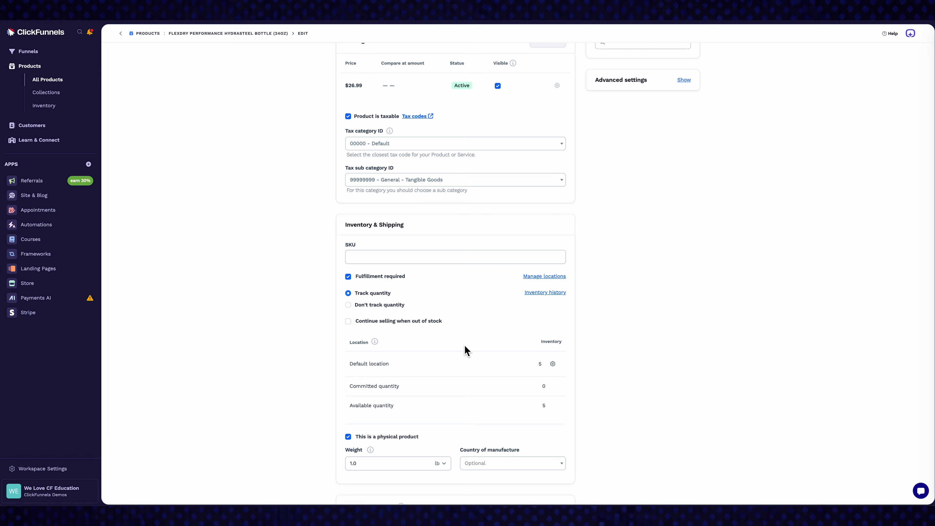
{"action": "scroll", "coordinate": [465, 347], "scroll_direction": "down", "scroll_amount": 3}
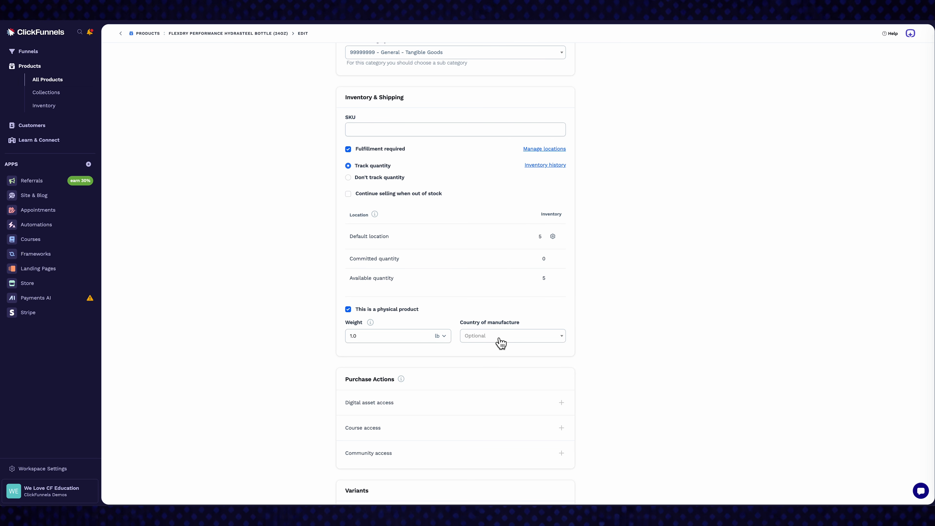
{"action": "scroll", "coordinate": [500, 343], "scroll_direction": "down", "scroll_amount": 4}
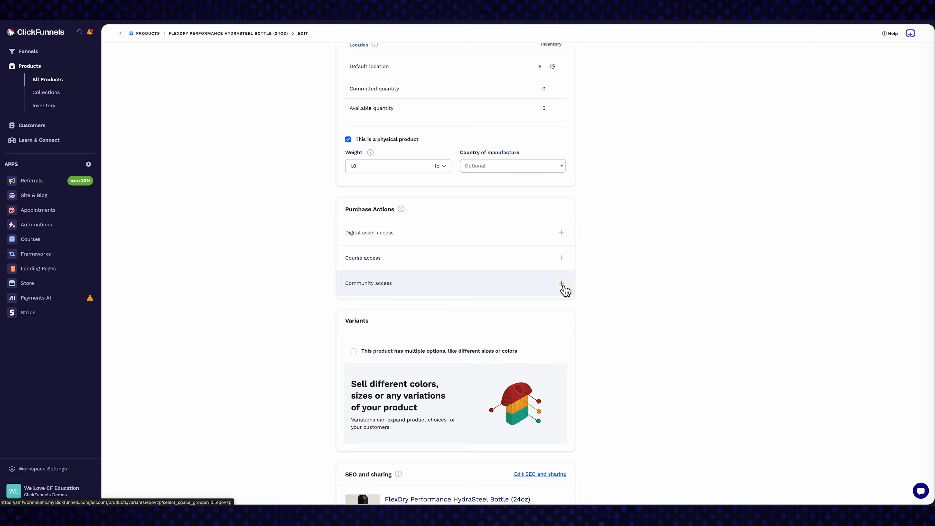
{"action": "scroll", "coordinate": [565, 291], "scroll_direction": "down", "scroll_amount": 2}
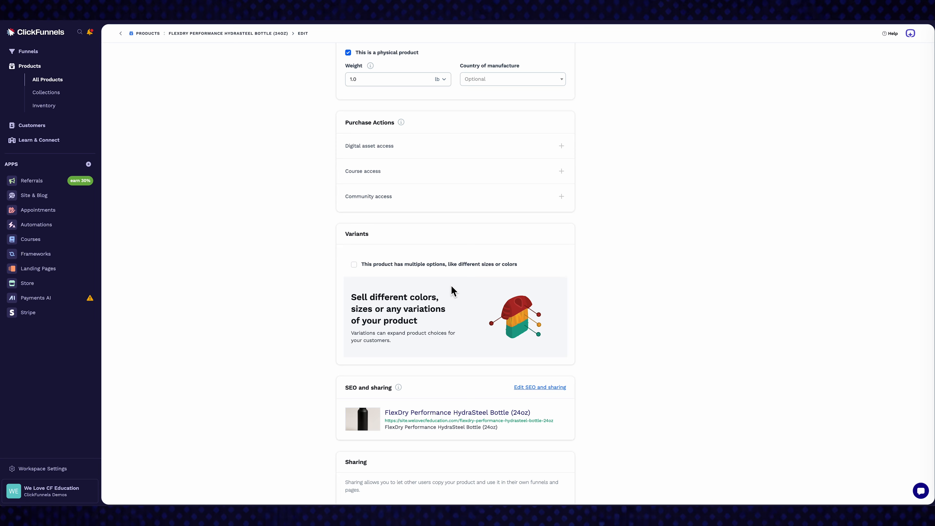
{"action": "scroll", "coordinate": [453, 291], "scroll_direction": "down", "scroll_amount": 4}
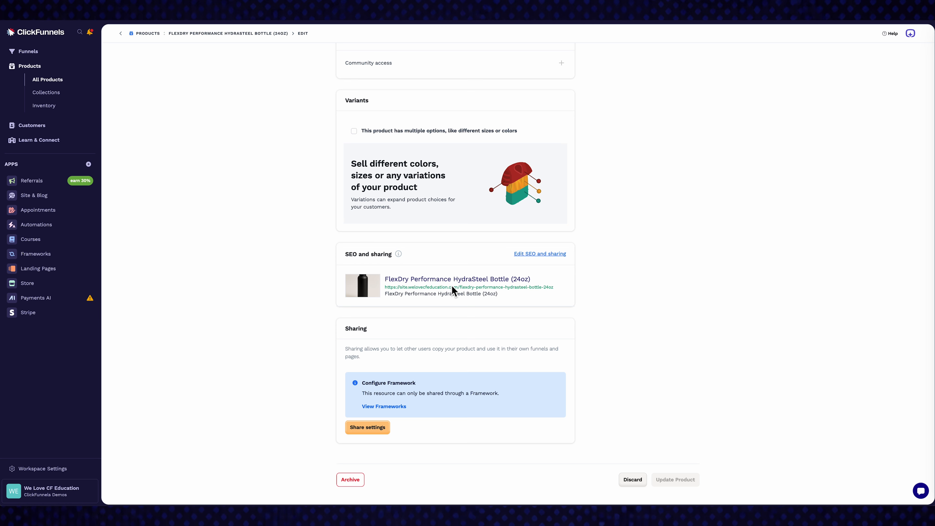
{"action": "scroll", "coordinate": [453, 292], "scroll_direction": "up", "scroll_amount": 20}
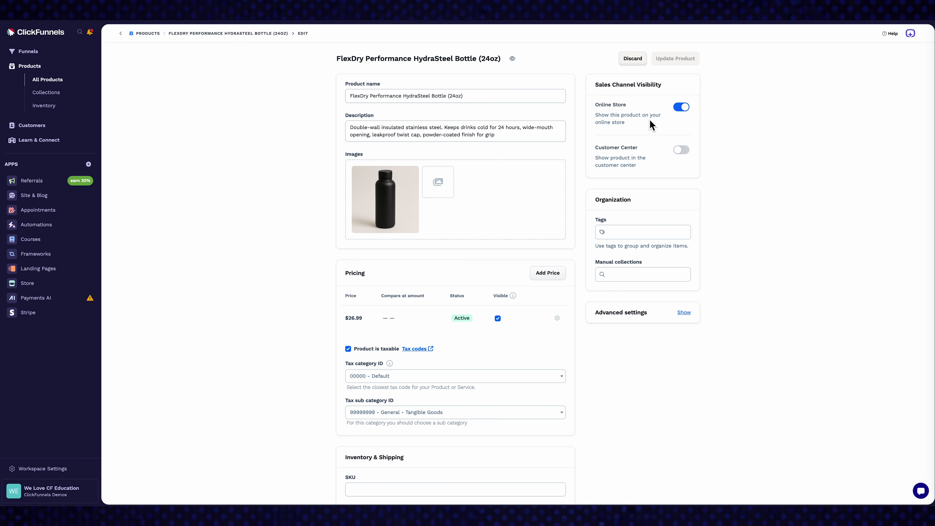
{"action": "left_click", "coordinate": [641, 66]}
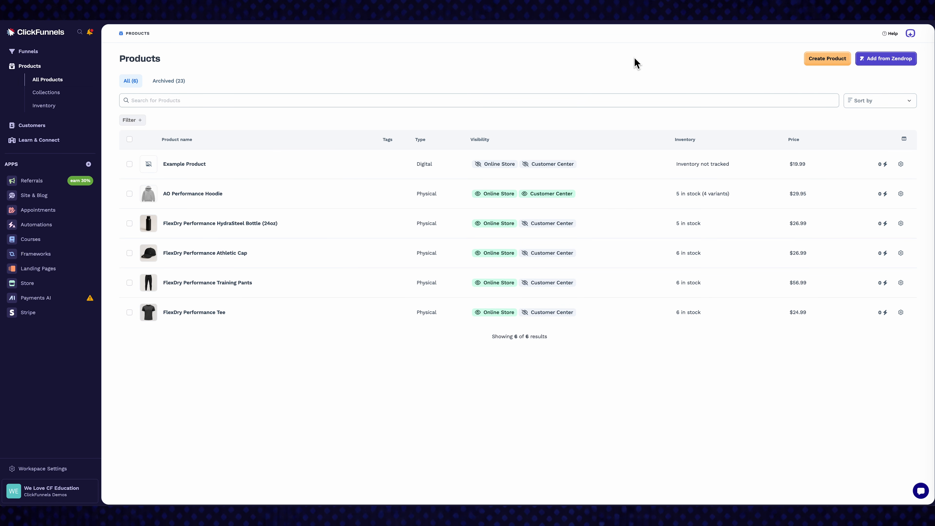
- Open the overview of the online store
{"action": "left_click", "coordinate": [79, 288]}
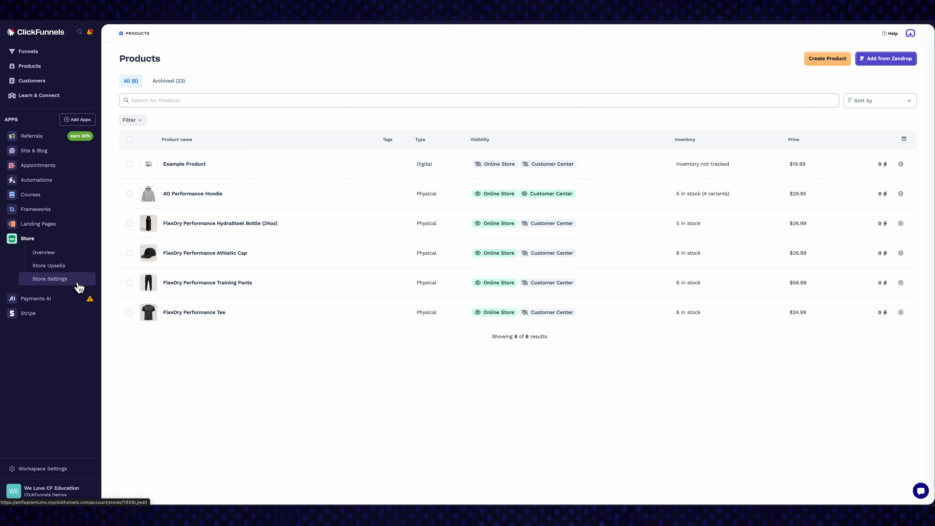
{"action": "left_click", "coordinate": [80, 260]}
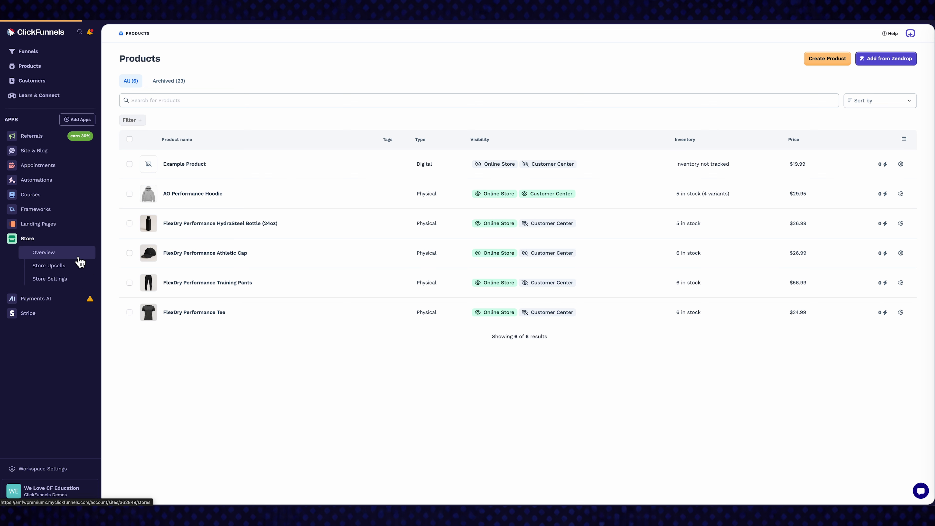